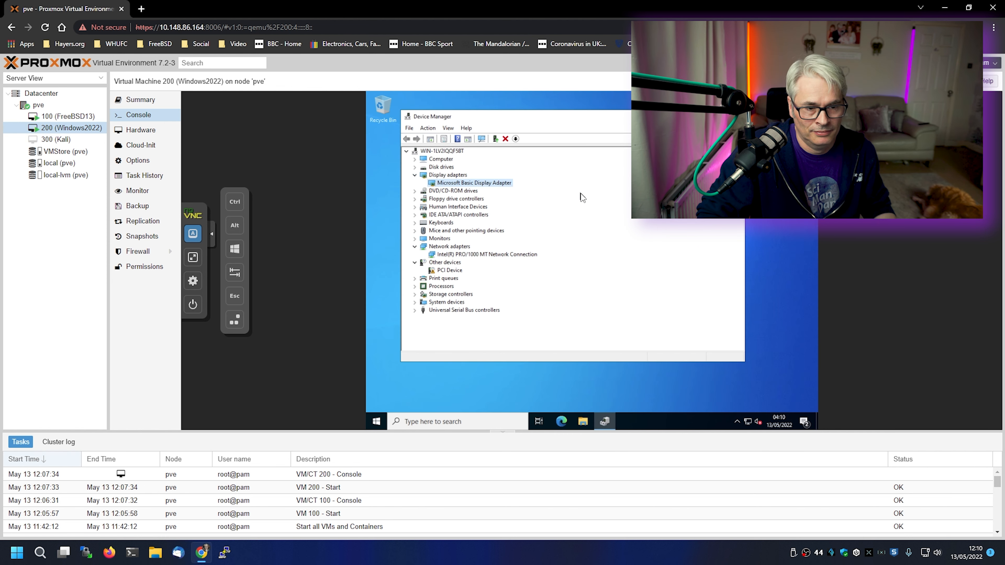
Step: Examine the disk drives listed in the Windows VM's Device Manager and close it
{"action": "left_click", "coordinate": [416, 167]}
{"action": "left_click", "coordinate": [470, 176]}
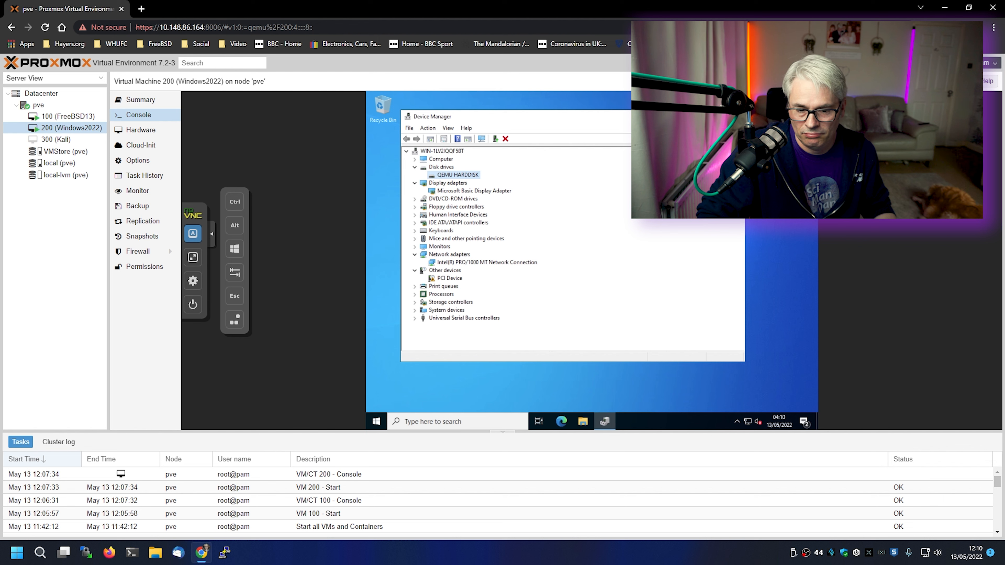
{"action": "left_click", "coordinate": [735, 116]}
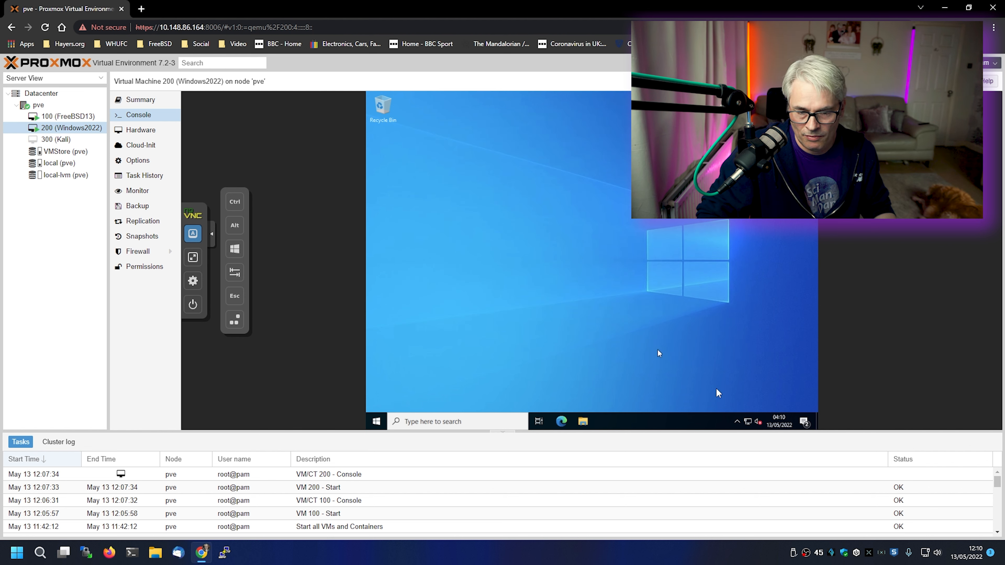
Step: Check which hardware devices the Windows VM offers for ejection, leaving all of them attached
{"action": "left_click", "coordinate": [736, 422]}
{"action": "left_click", "coordinate": [737, 404]}
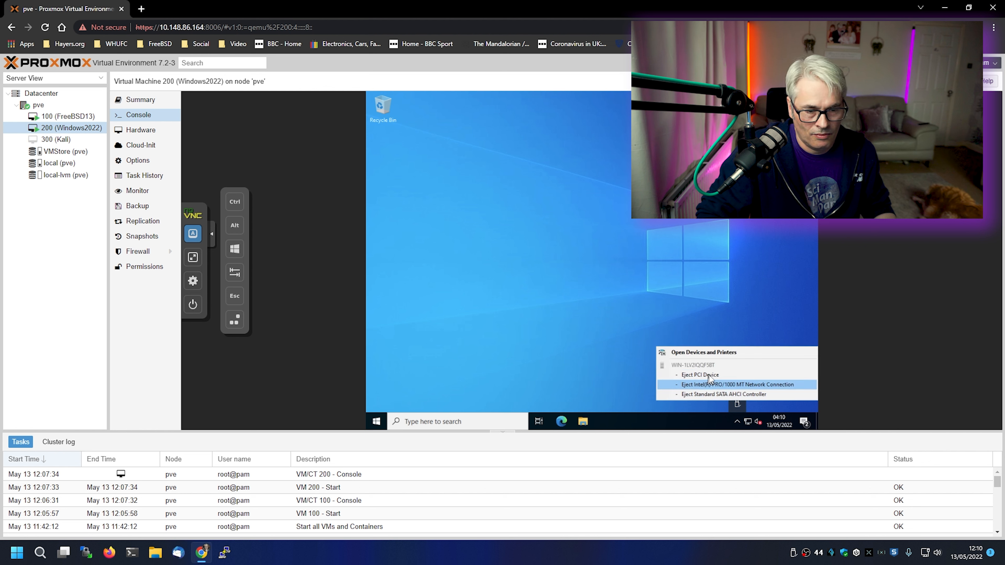
{"action": "left_click", "coordinate": [705, 324]}
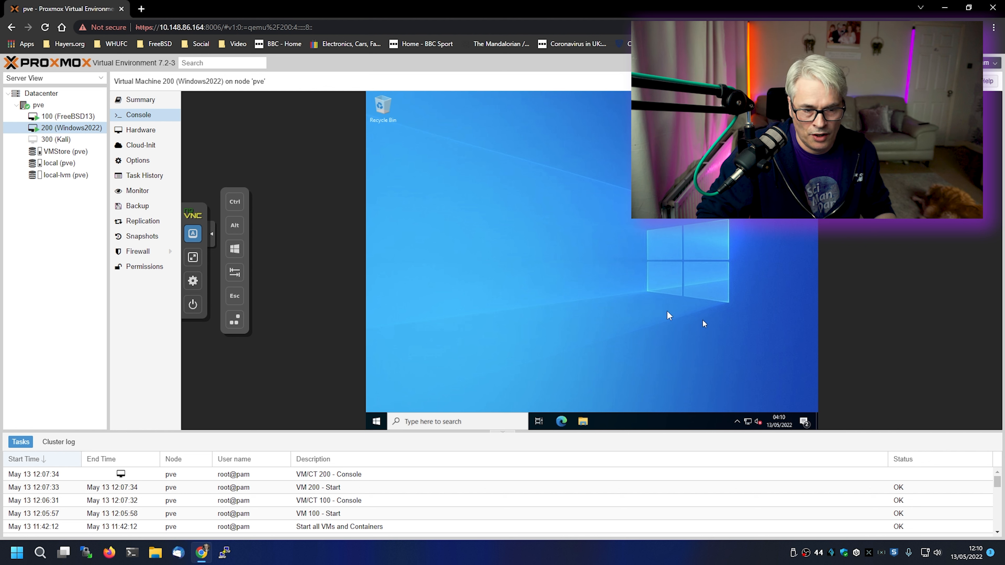
Step: Shut down the Windows2022 guest from within Windows, giving Other (Unplanned) as the reason
{"action": "left_click", "coordinate": [376, 422]}
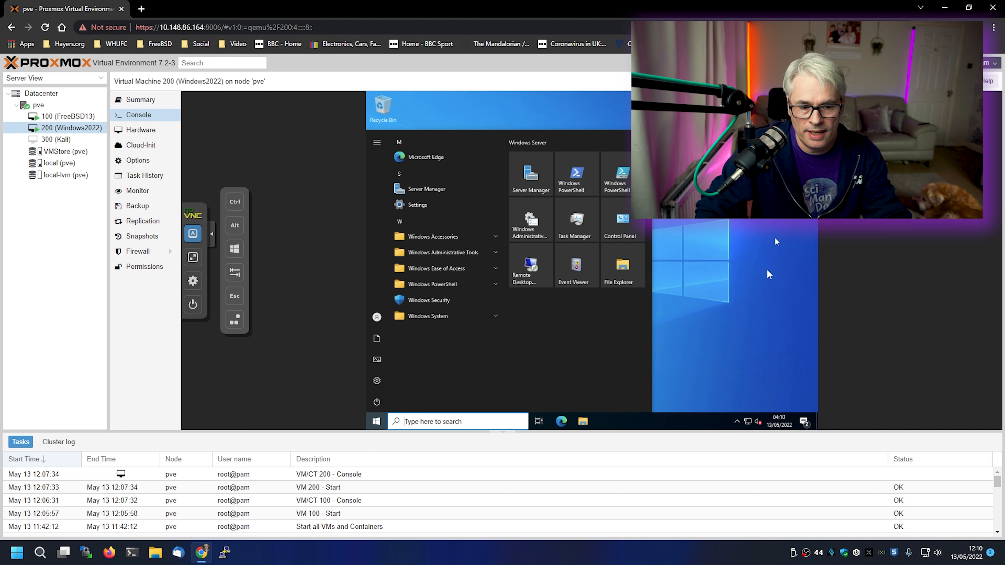
{"action": "left_click", "coordinate": [378, 406]}
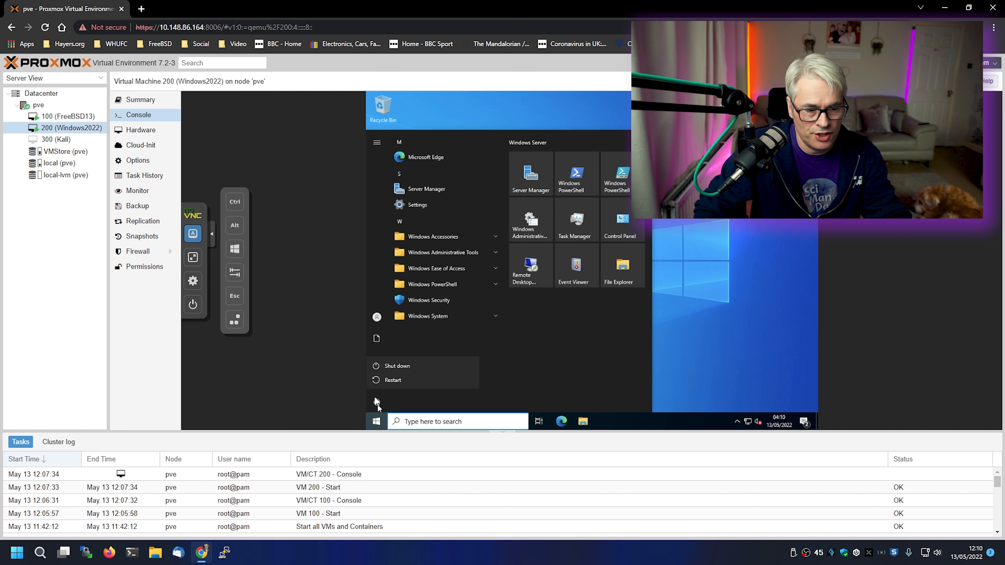
{"action": "left_click", "coordinate": [401, 363]}
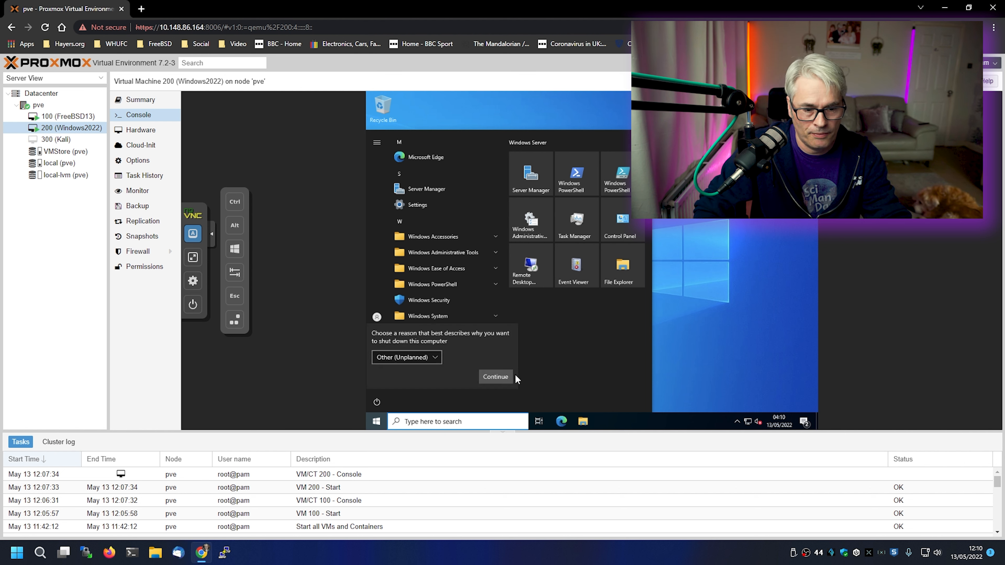
{"action": "left_click", "coordinate": [497, 377]}
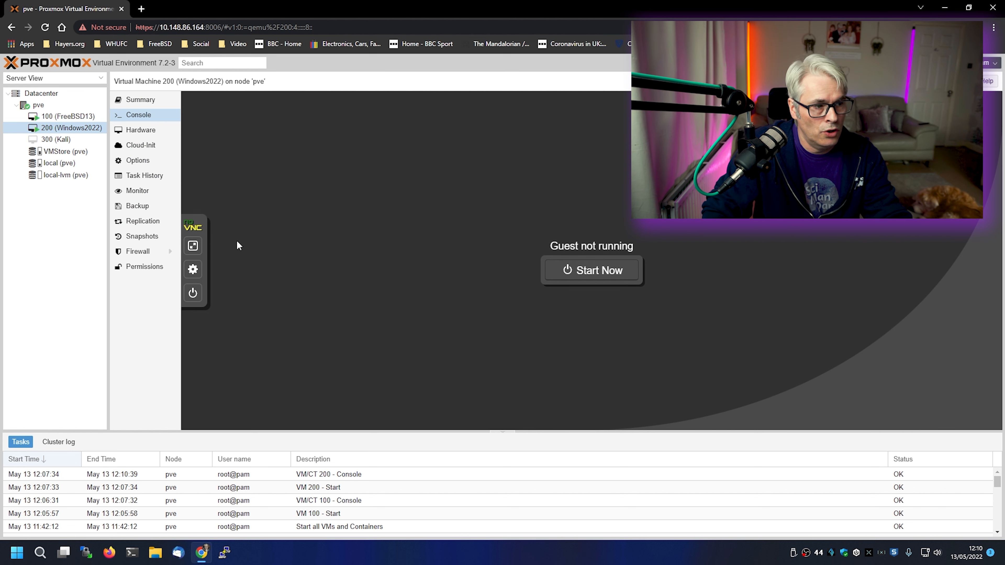
Step: Power off the FreeBSD13 virtual machine from its console with the command shutdown -p now
{"action": "left_click", "coordinate": [83, 117]}
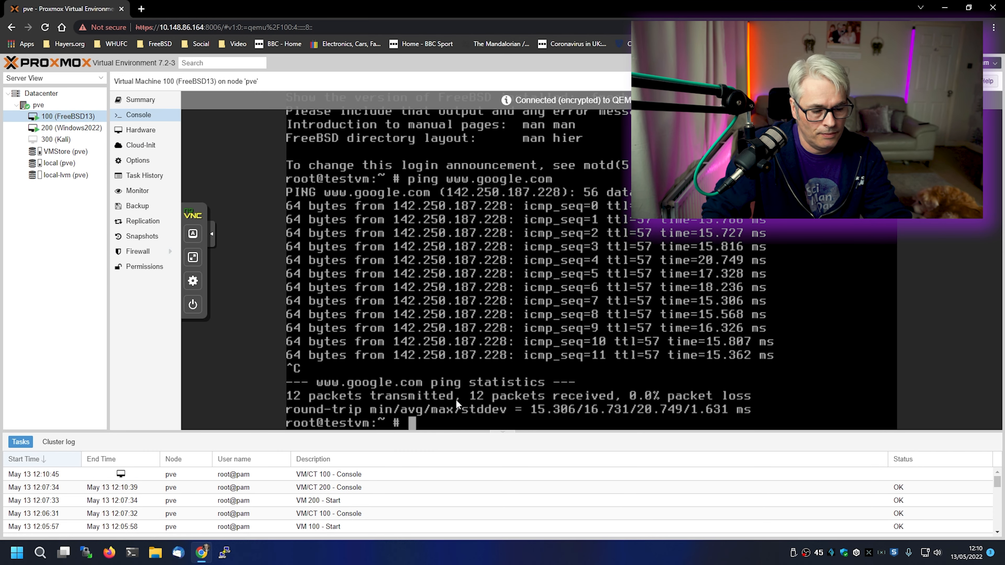
{"action": "type", "text": "shutd"}
{"action": "type", "text": "own -p now"}
{"action": "key", "text": "Return"}
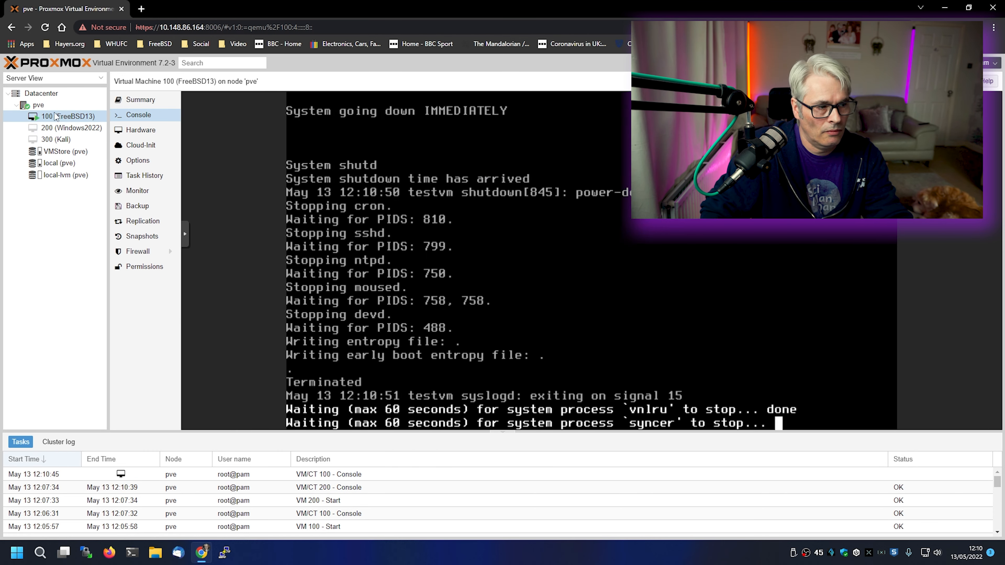
{"action": "right_click", "coordinate": [39, 105]}
{"action": "left_click", "coordinate": [63, 113]}
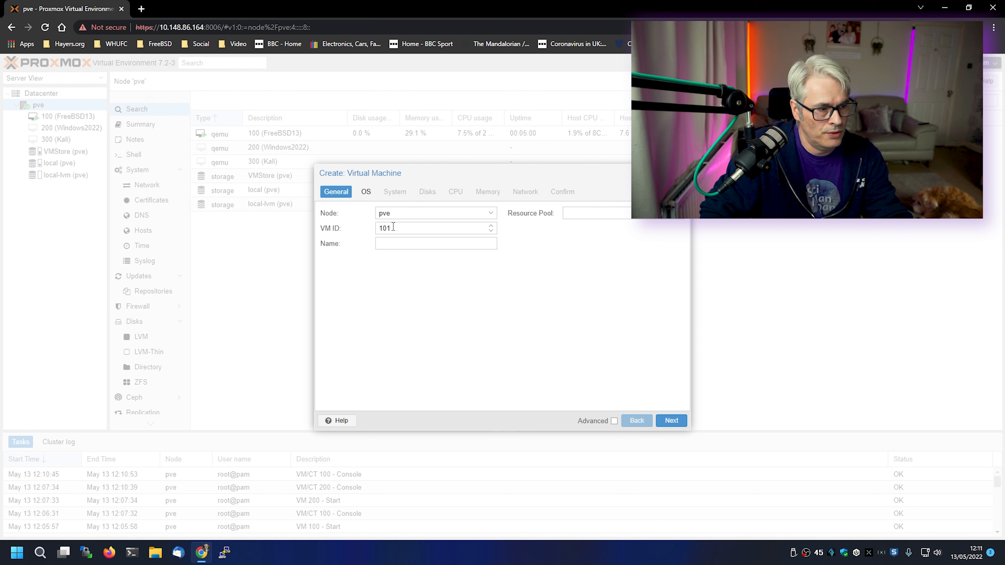
{"action": "double_click", "coordinate": [393, 227]}
{"action": "type", "text": "400"}
{"action": "key", "text": "Tab"}
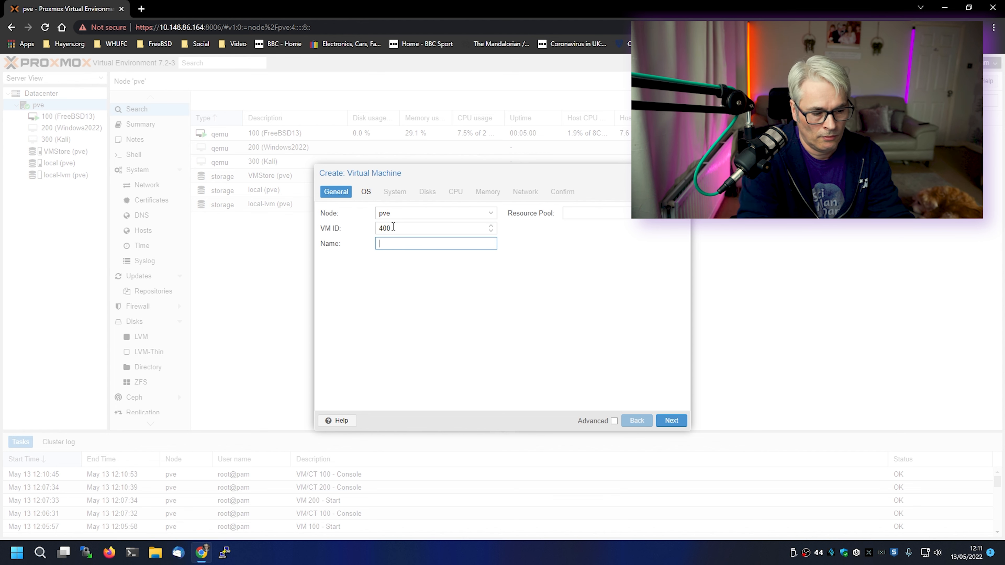
Step: Switch to File Explorer and look through the ISOs folder on Data (D:) for a Linux installer image
{"action": "left_click", "coordinate": [156, 552]}
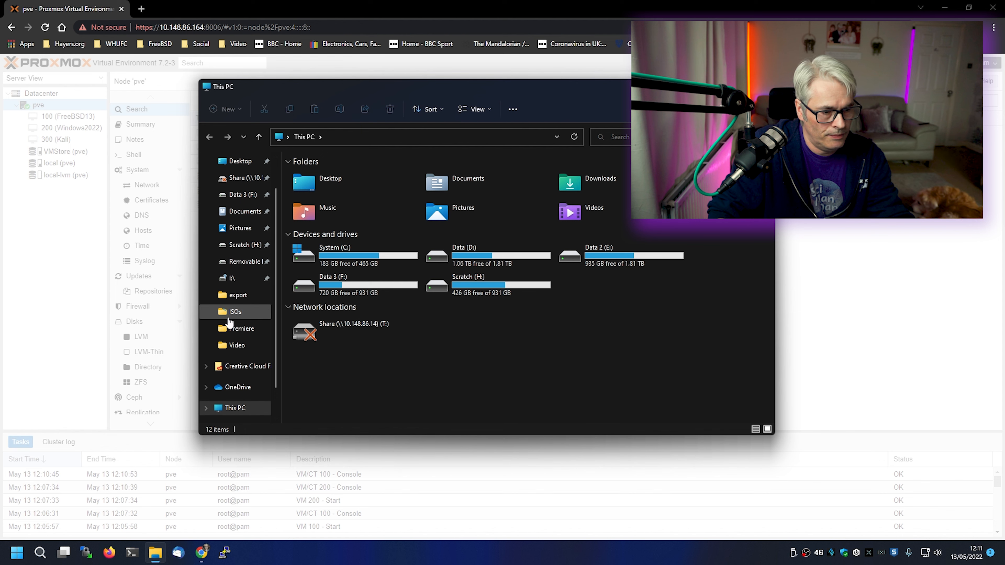
{"action": "left_click", "coordinate": [235, 311]}
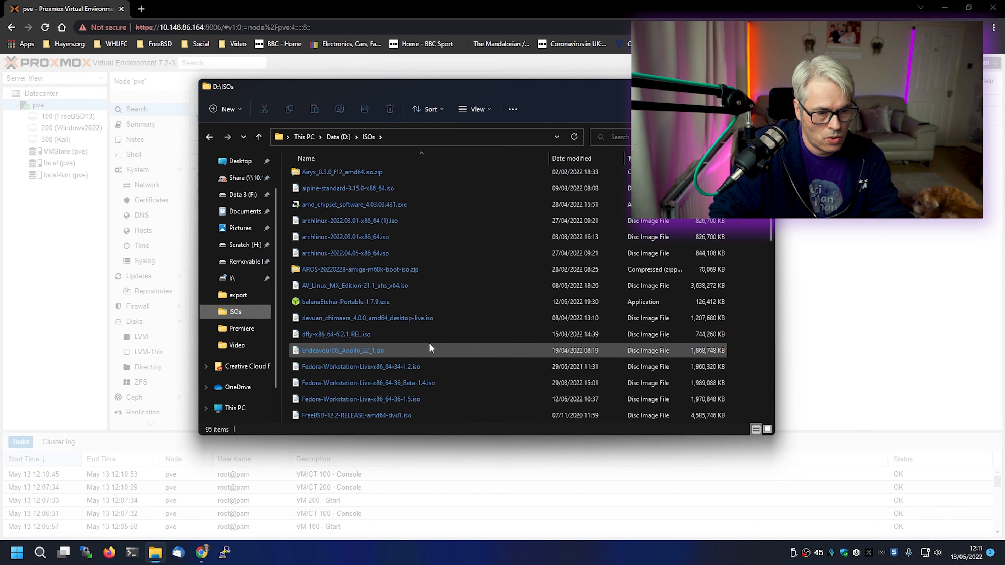
{"action": "scroll", "coordinate": [430, 344], "scroll_direction": "down", "scroll_amount": 4}
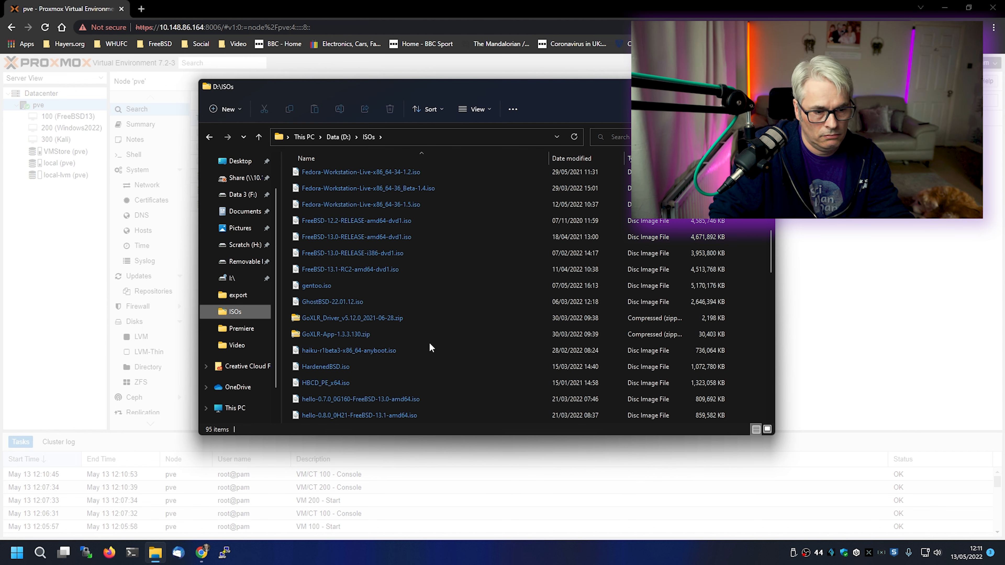
{"action": "scroll", "coordinate": [429, 343], "scroll_direction": "up", "scroll_amount": 3}
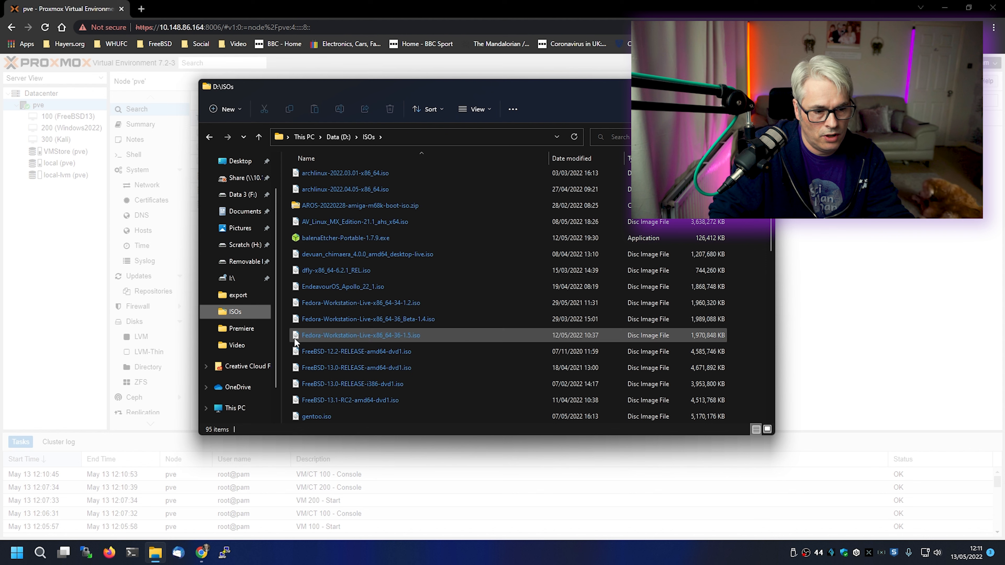
{"action": "left_click", "coordinate": [360, 335]}
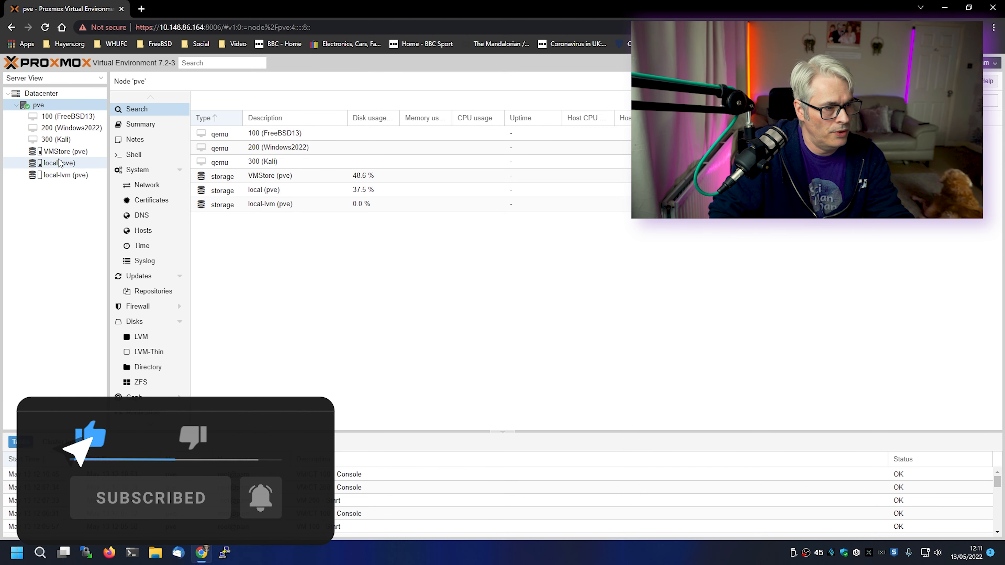
Step: Check the ISO images stored in the local (pve) storage for linuxmint-20.3-cinnamon-64bit.iso
{"action": "left_click", "coordinate": [68, 152]}
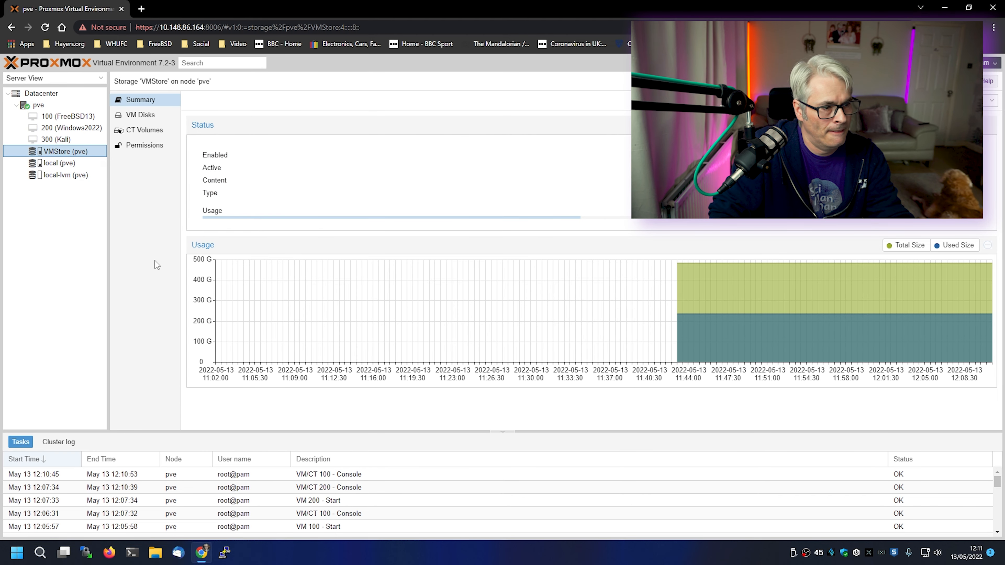
{"action": "left_click", "coordinate": [65, 163]}
{"action": "left_click", "coordinate": [154, 134]}
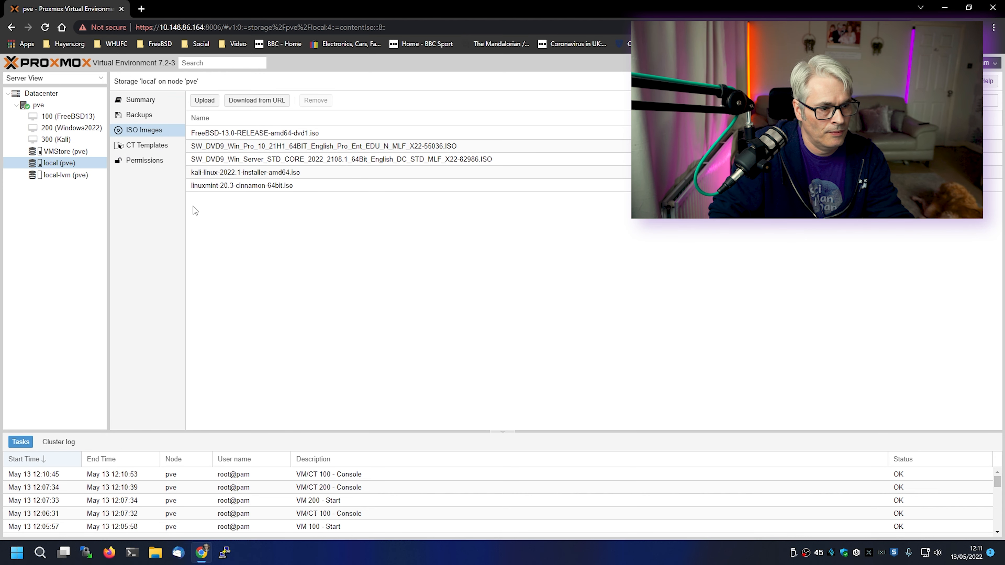
{"action": "left_click", "coordinate": [237, 190]}
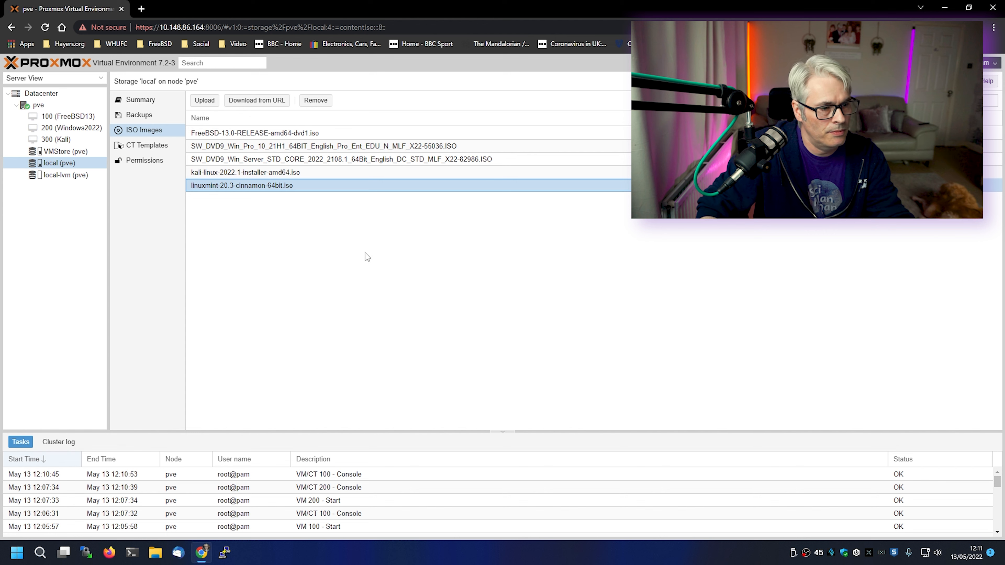
Step: Start creating a virtual machine on node pve with VM ID 400, the name Linux Mint and no resource pool
{"action": "left_click", "coordinate": [42, 106]}
{"action": "right_click", "coordinate": [45, 108]}
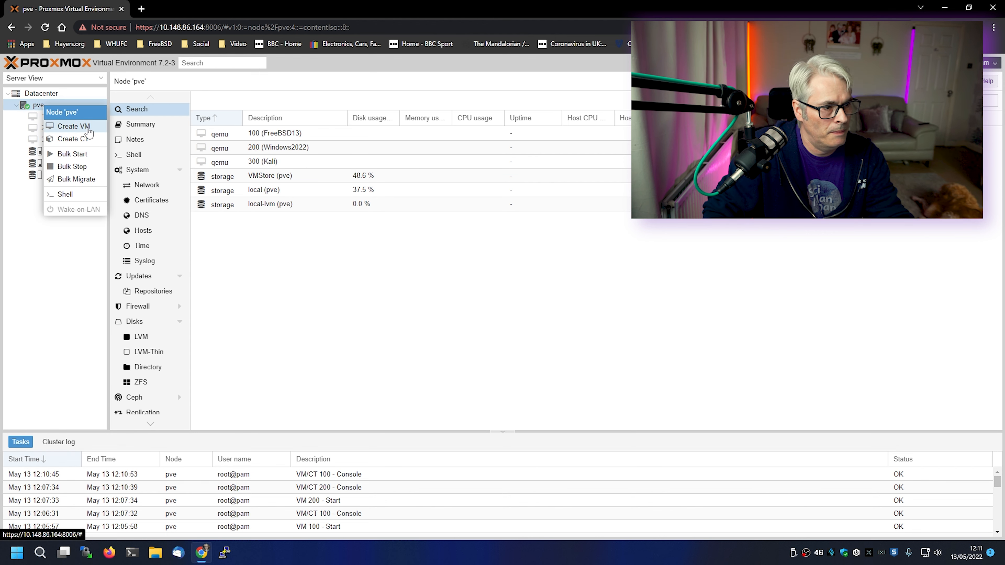
{"action": "left_click", "coordinate": [81, 128]}
{"action": "double_click", "coordinate": [406, 228]}
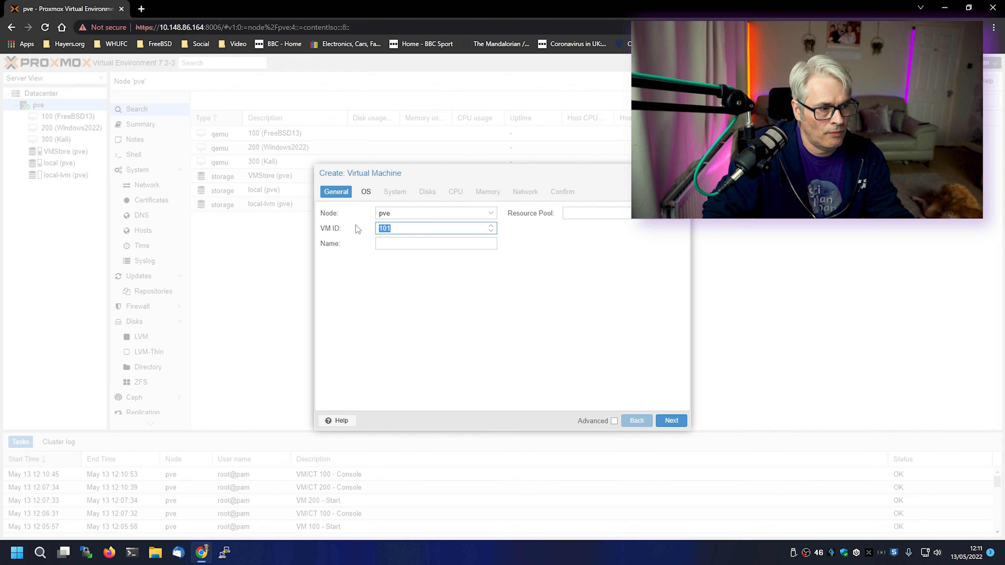
{"action": "type", "text": "400"}
{"action": "key", "text": "Tab"}
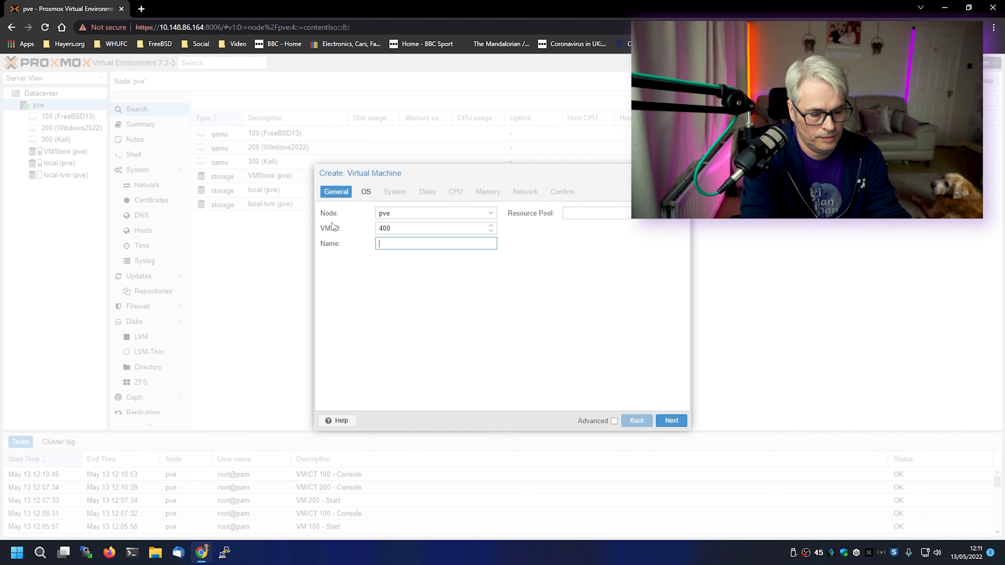
{"action": "type", "text": "Linux Mint"}
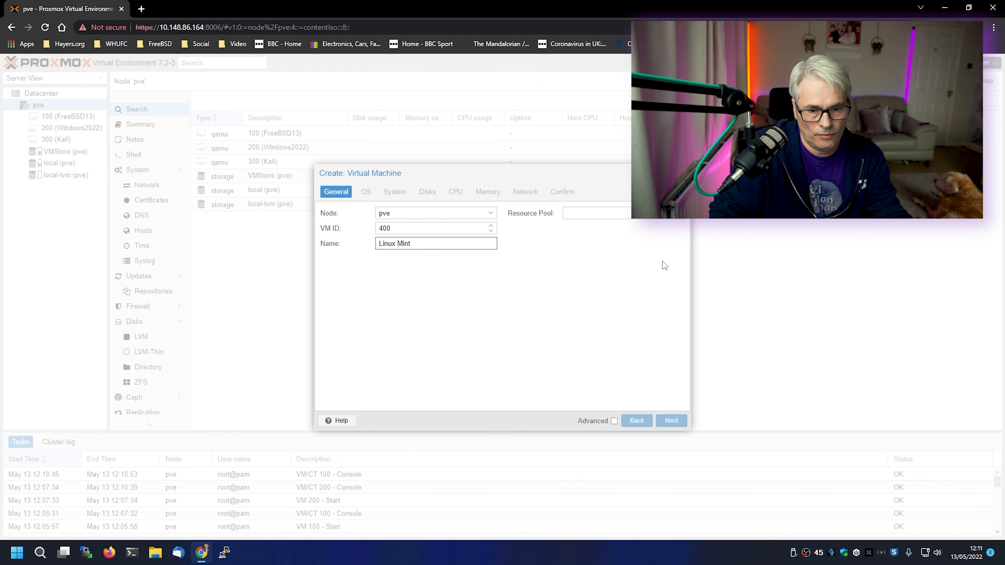
{"action": "left_click", "coordinate": [629, 210]}
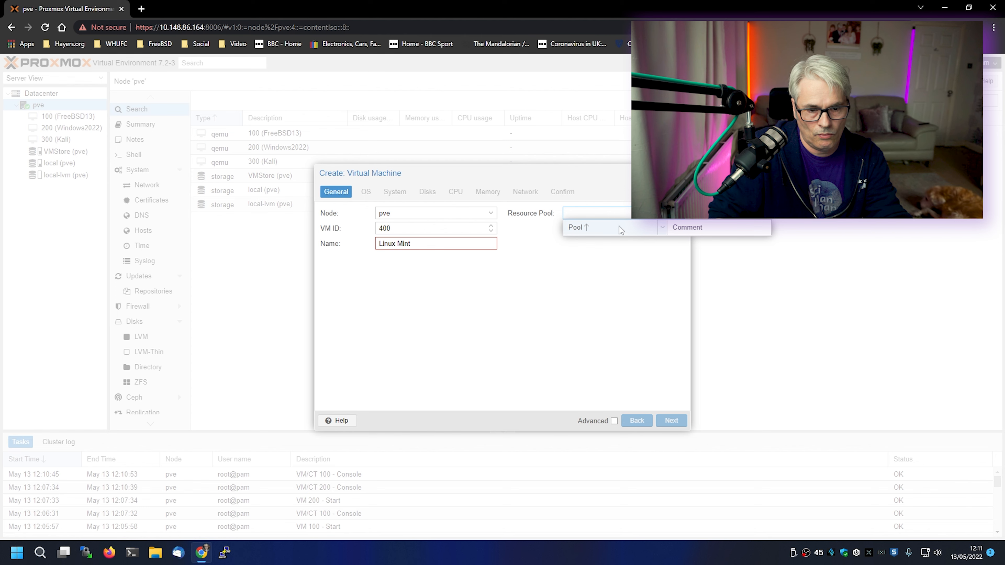
{"action": "left_click", "coordinate": [552, 317]}
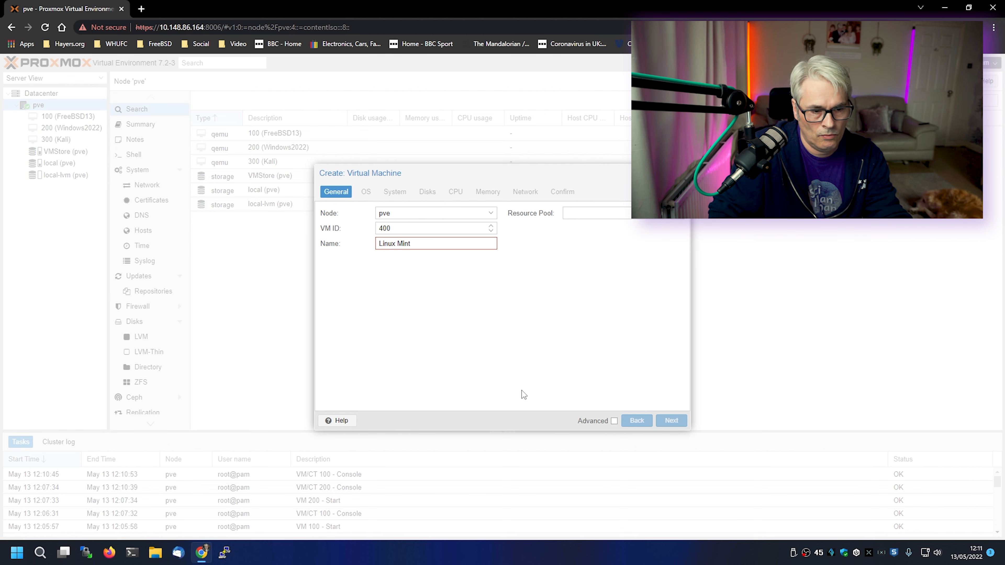
{"action": "left_click", "coordinate": [435, 226]}
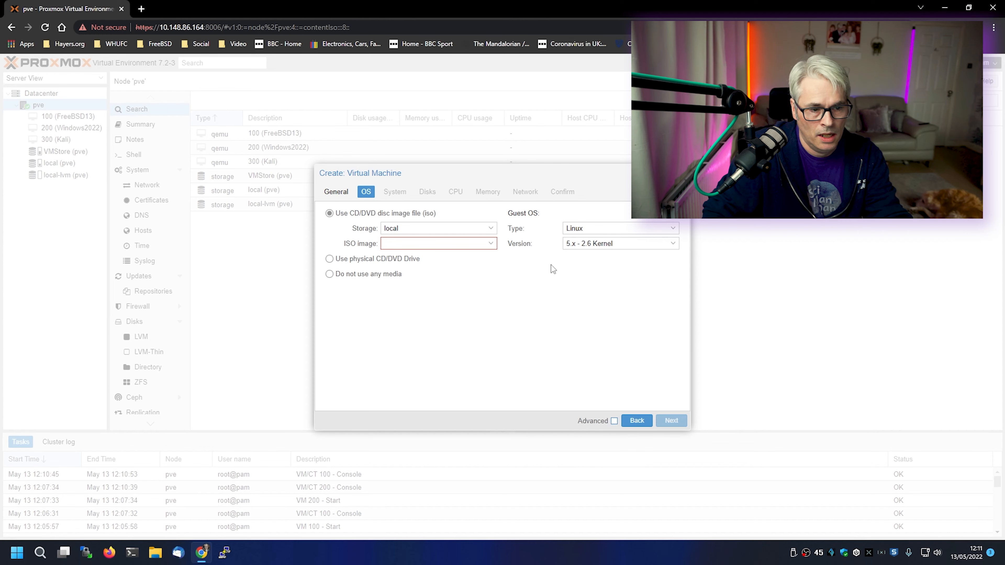
Step: Use linuxmint-20.3-cinnamon-64bit.iso from the local storage as the installation image and continue to the system settings
{"action": "left_click", "coordinate": [491, 228]}
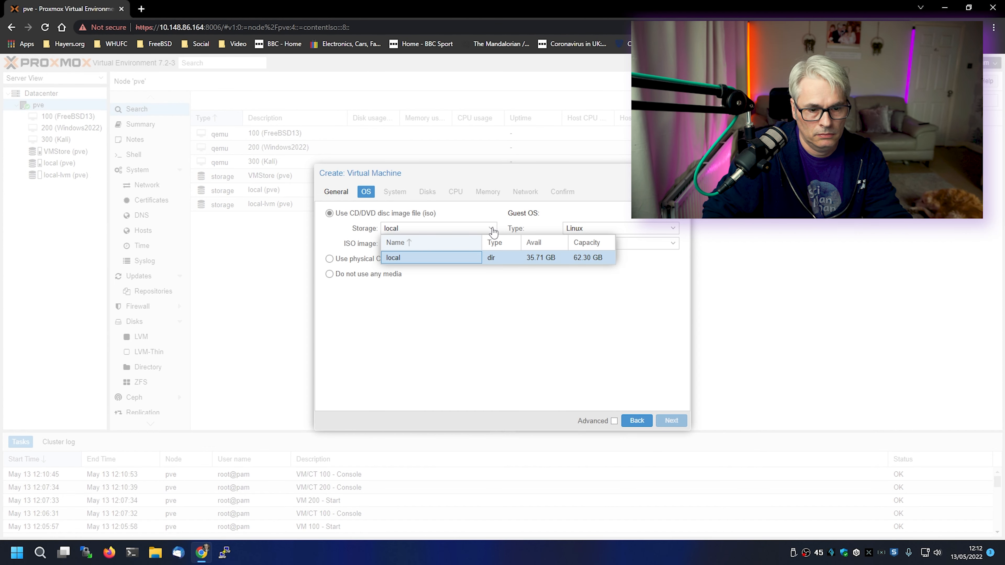
{"action": "left_click", "coordinate": [490, 215]}
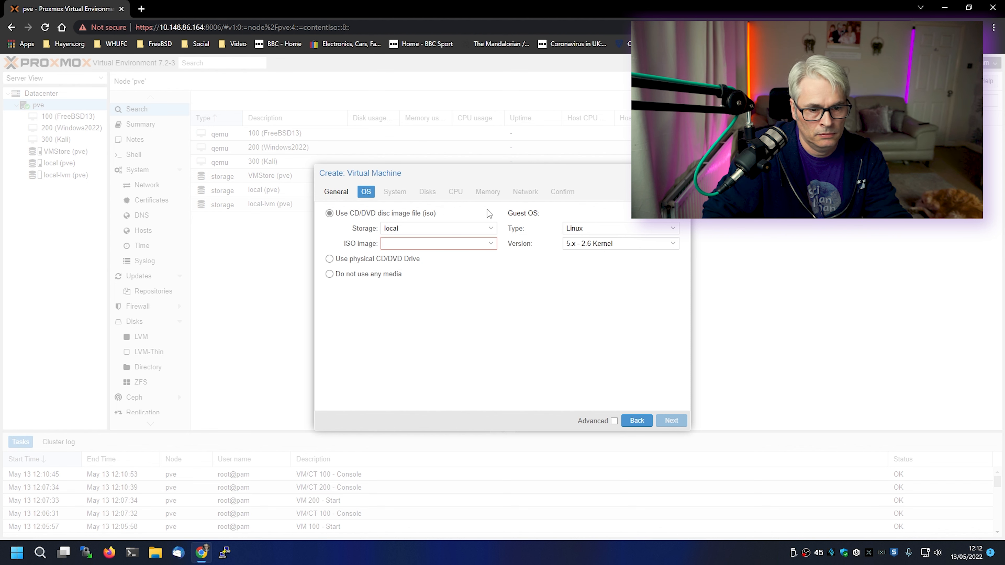
{"action": "left_click", "coordinate": [467, 243]}
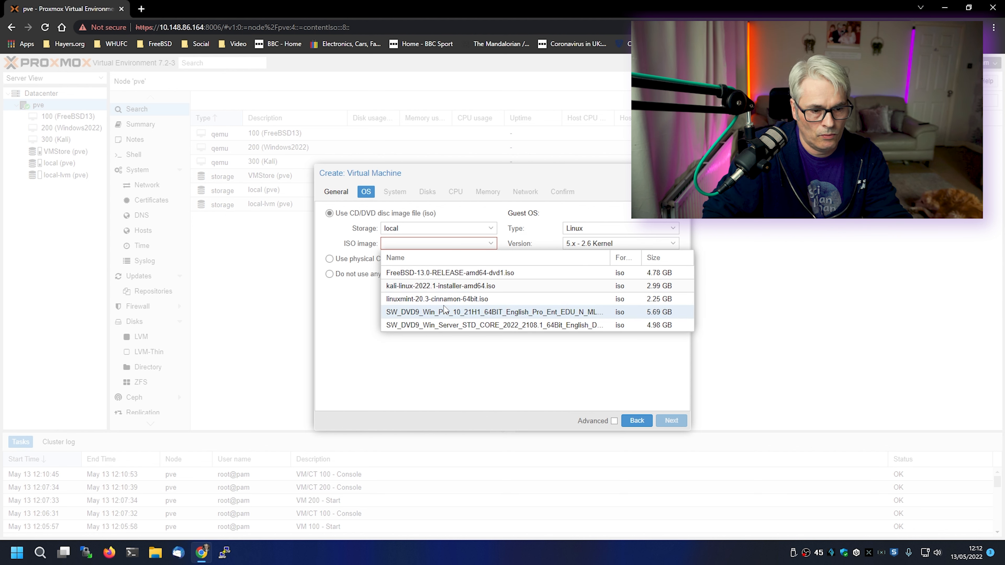
{"action": "left_click", "coordinate": [408, 300]}
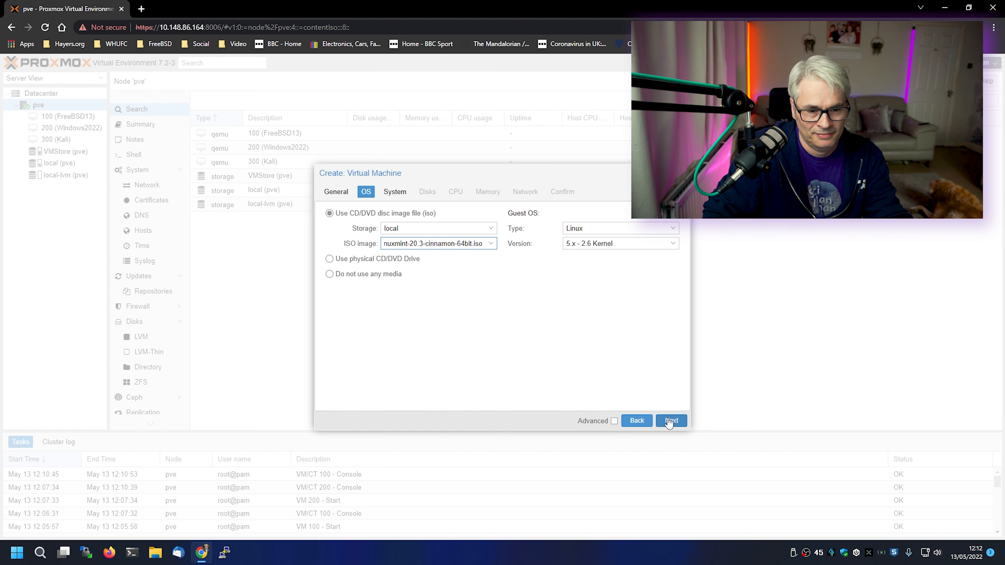
{"action": "left_click", "coordinate": [669, 422]}
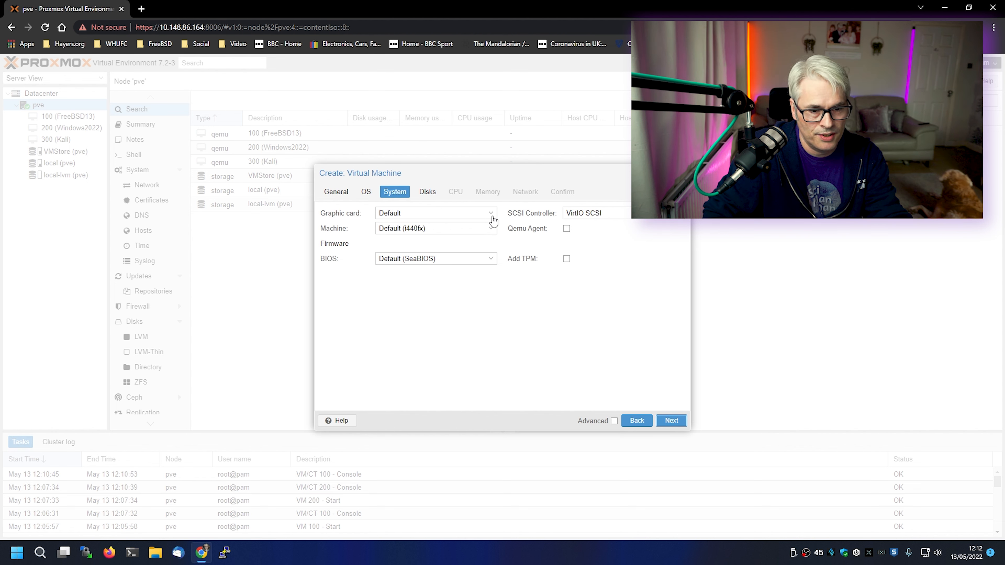
Step: Set the graphic card to Standard VGA, keep VirtIO SCSI as the SCSI controller and continue to the disk settings
{"action": "left_click", "coordinate": [491, 216]}
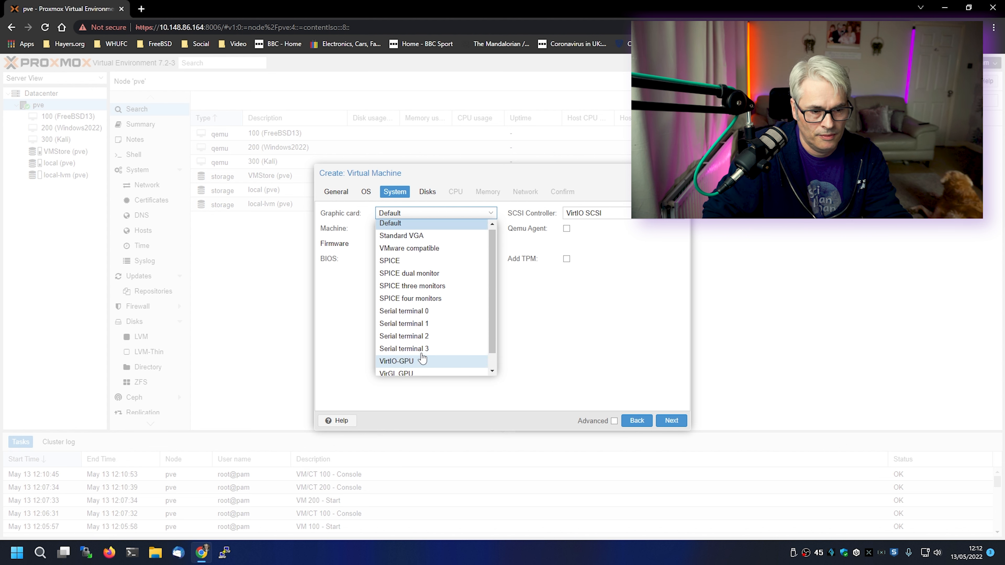
{"action": "left_click", "coordinate": [426, 236]}
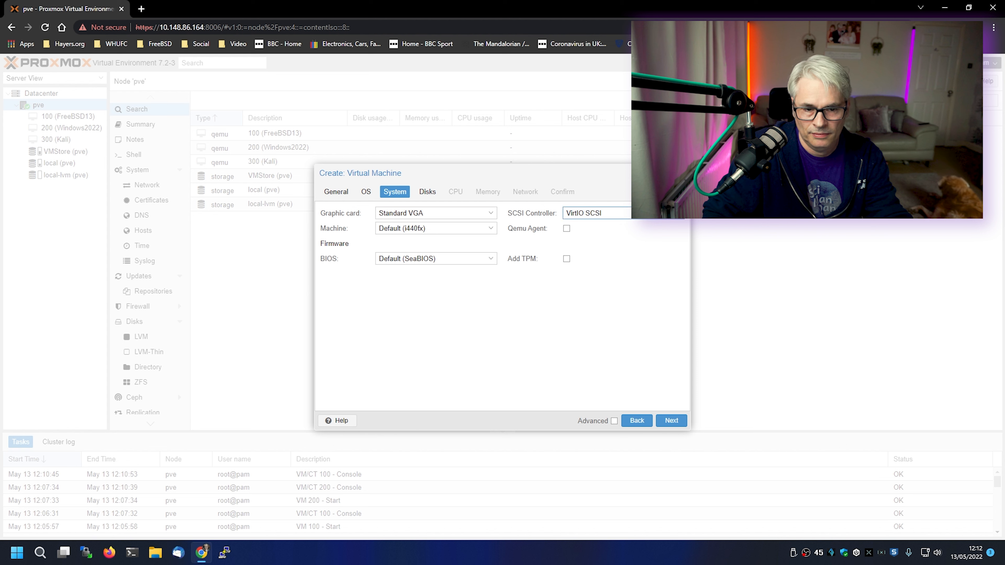
{"action": "left_click", "coordinate": [669, 217]}
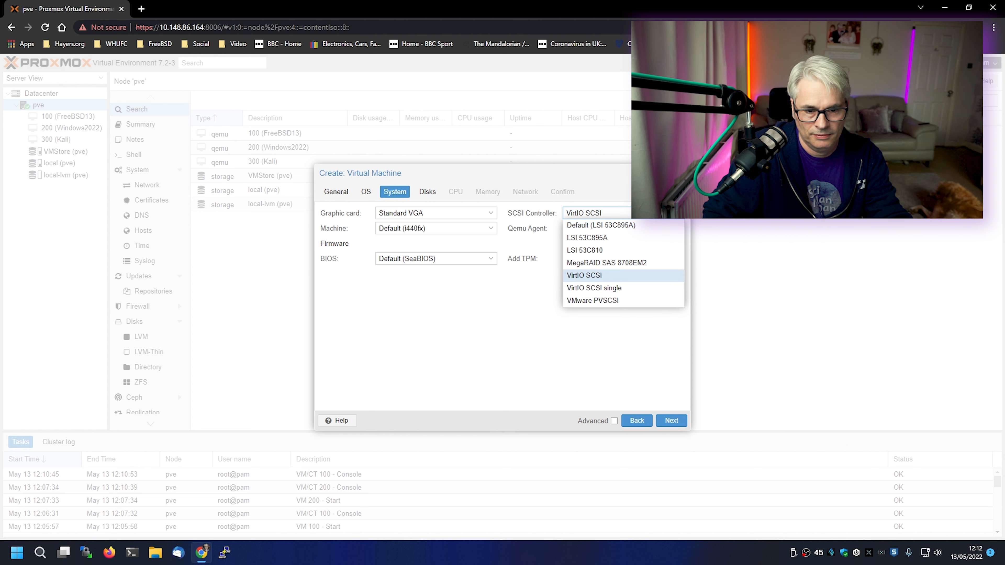
{"action": "left_click", "coordinate": [669, 217]}
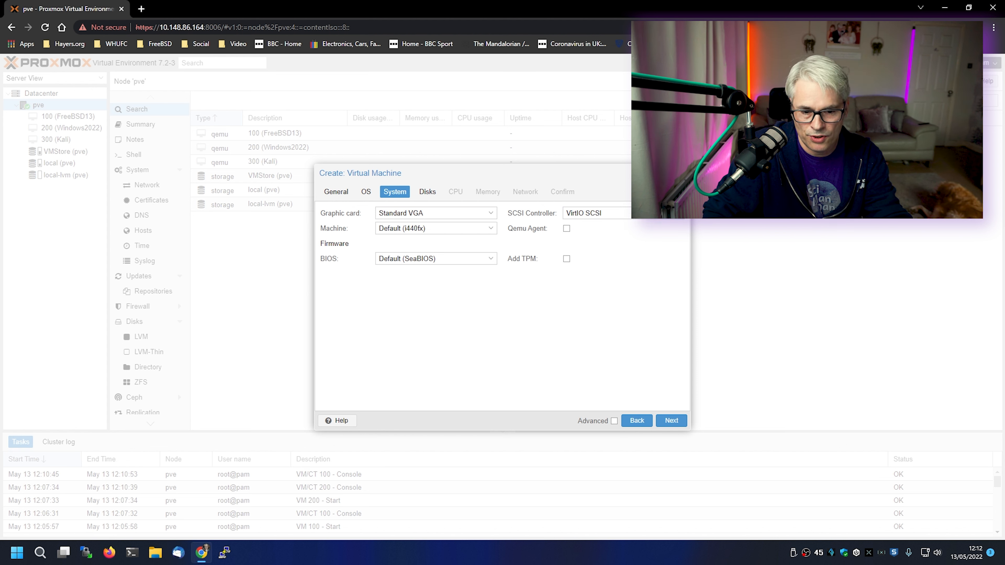
{"action": "left_click", "coordinate": [672, 420]}
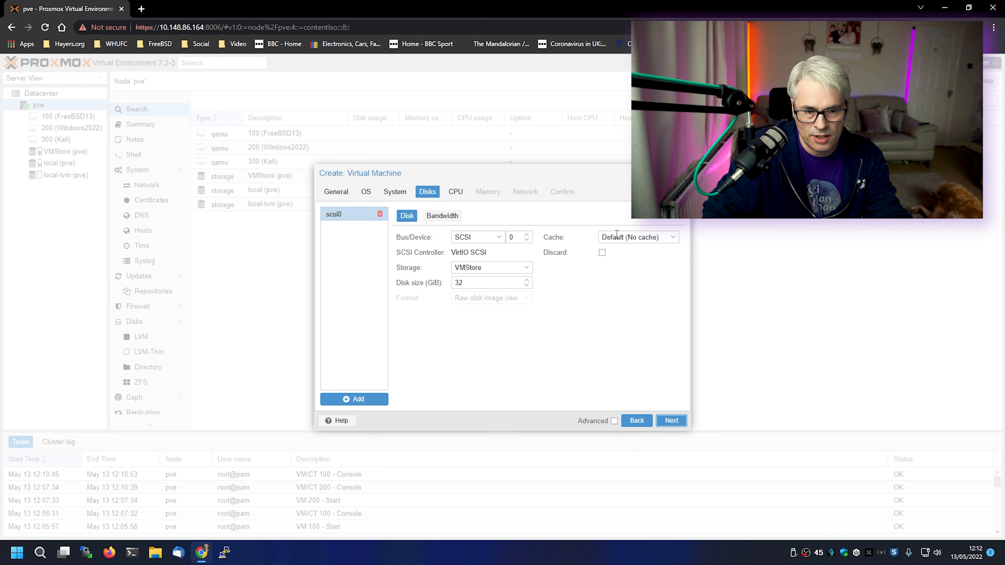
Step: Put the VM's 32 GiB disk on VMStore on the SATA bus and continue to the CPU settings
{"action": "left_click", "coordinate": [499, 238]}
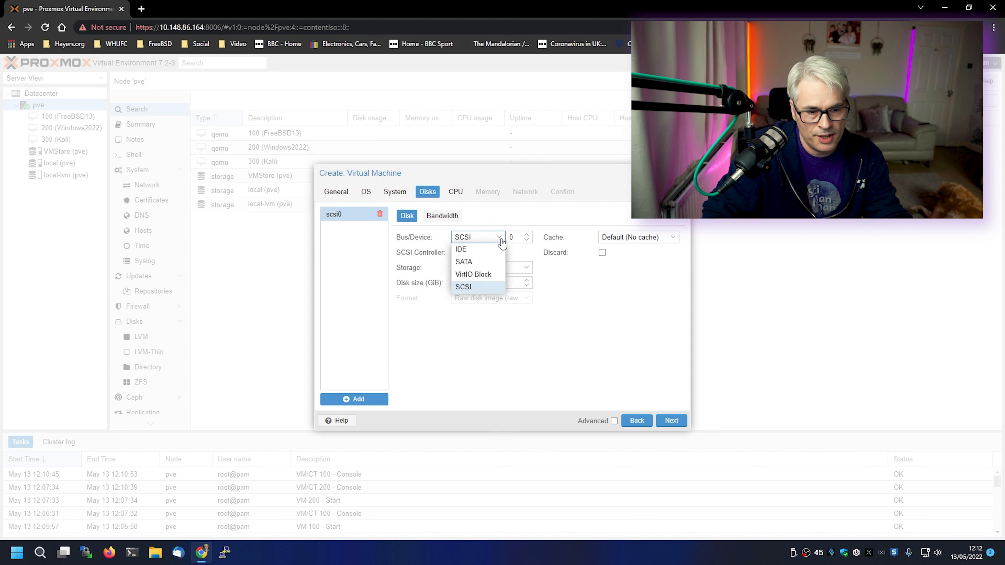
{"action": "left_click", "coordinate": [474, 263]}
{"action": "left_click", "coordinate": [671, 420]}
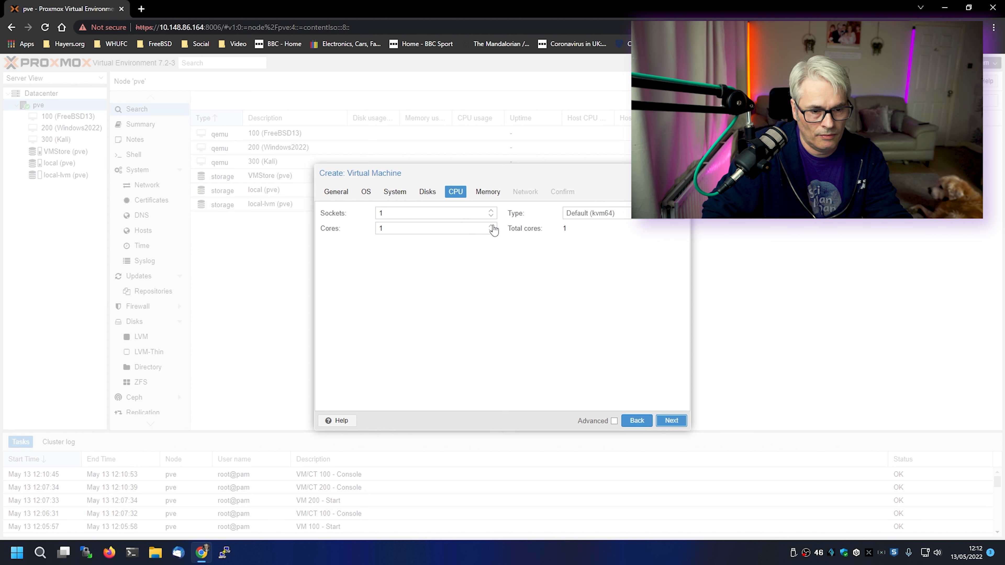
Step: Create the VM with 4 cores, 4096 MiB of memory and a VirtIO (paravirtualized) network device on vmbr0
{"action": "left_click", "coordinate": [679, 421]}
{"action": "type", "text": "8192"}
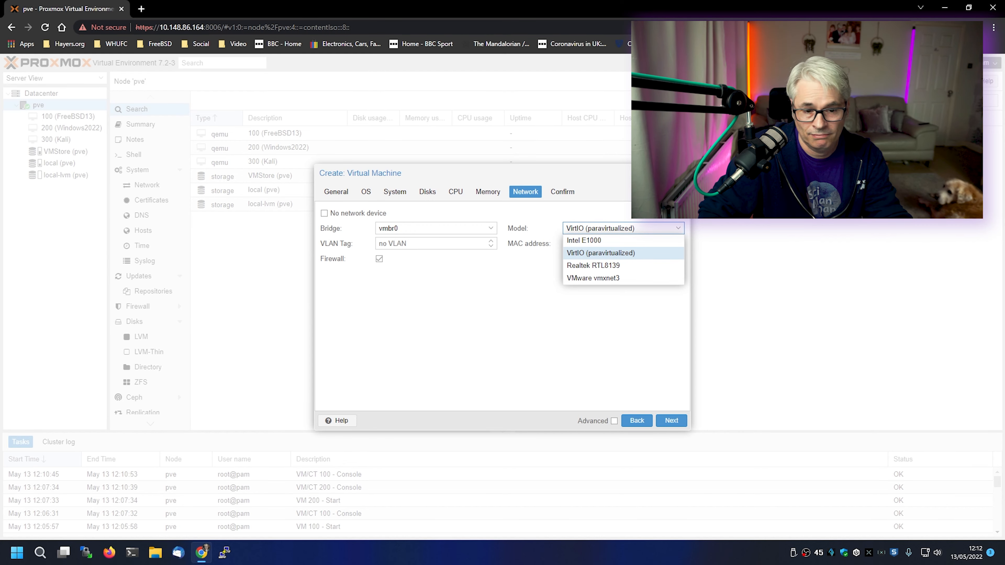
{"action": "left_click", "coordinate": [672, 420]}
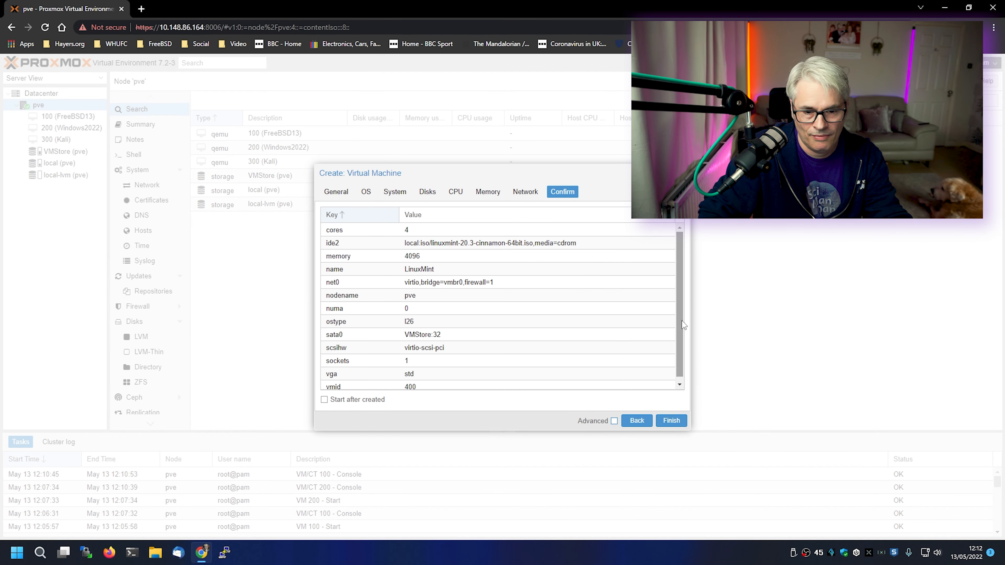
{"action": "left_click", "coordinate": [671, 420]}
Step: Check the summary of the new VM 400 and start the VM from its console
{"action": "left_click", "coordinate": [47, 151]}
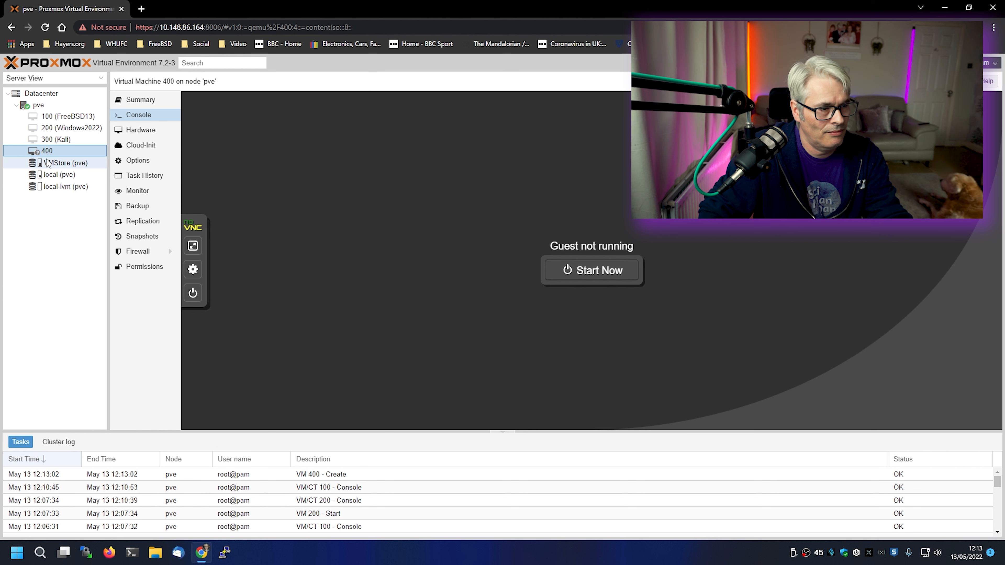
{"action": "left_click", "coordinate": [154, 104]}
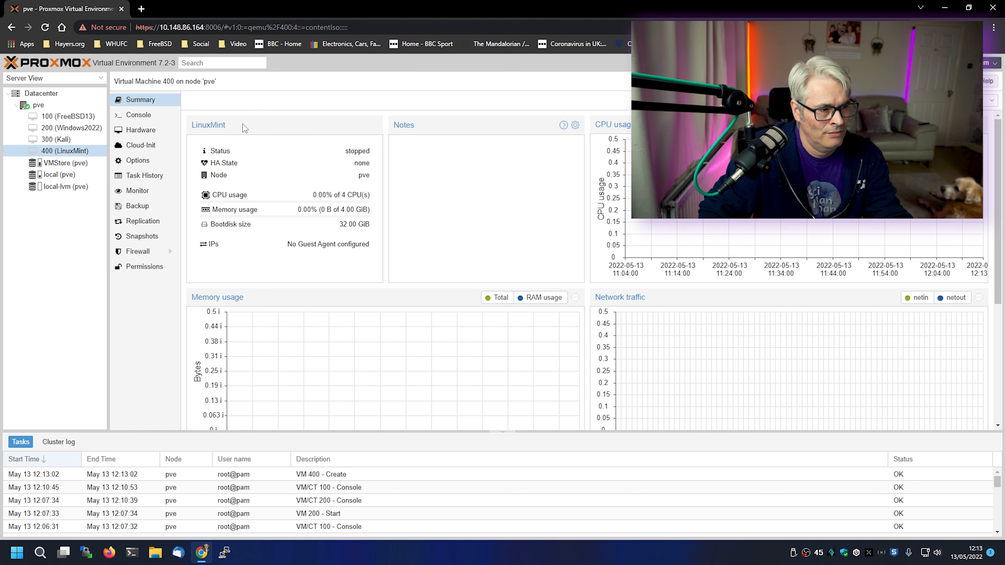
{"action": "left_click", "coordinate": [138, 116]}
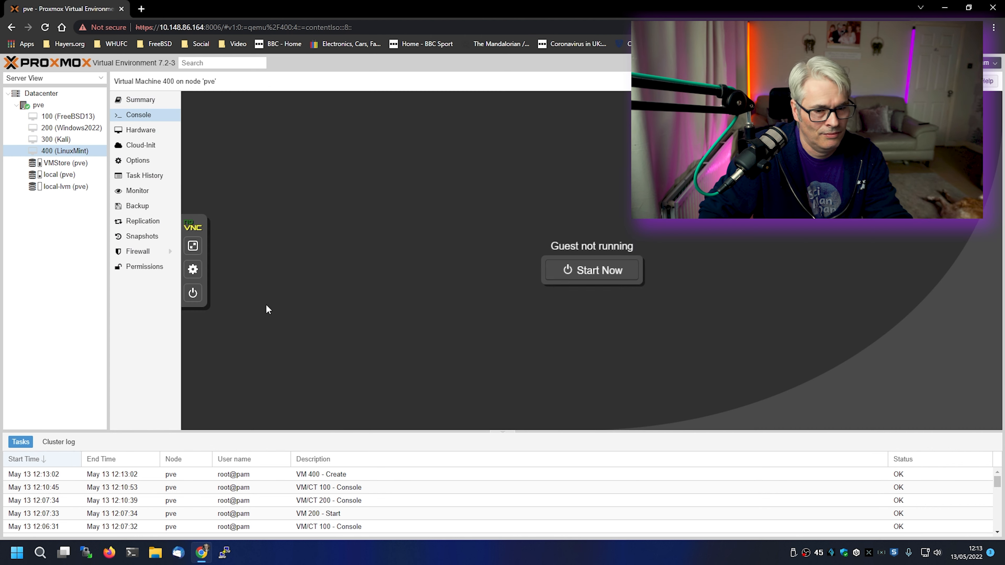
{"action": "left_click", "coordinate": [588, 273]}
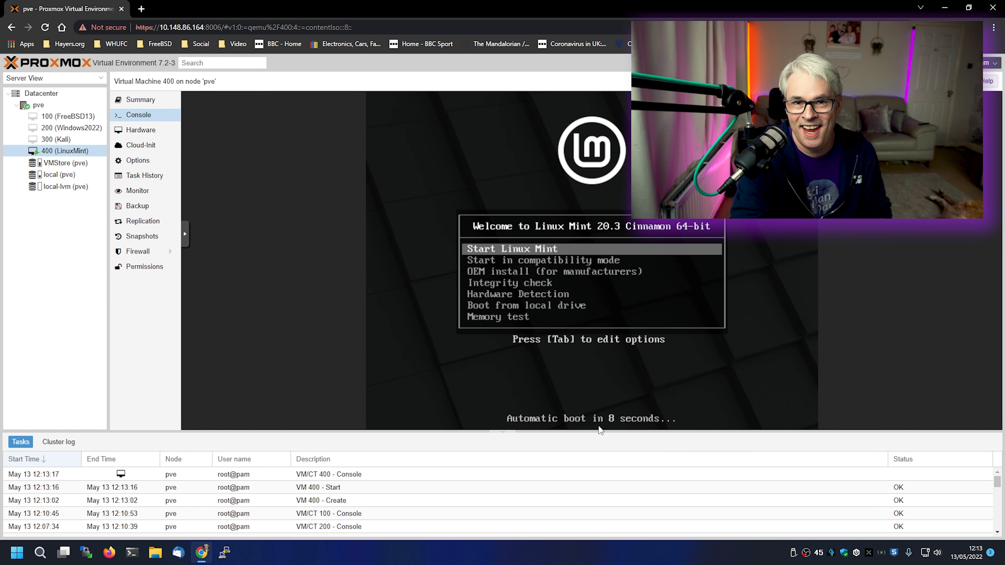
Step: Boot with the Start Linux Mint entry and choose the English (UK) keyboard layout in the installer
{"action": "key", "text": "Return"}
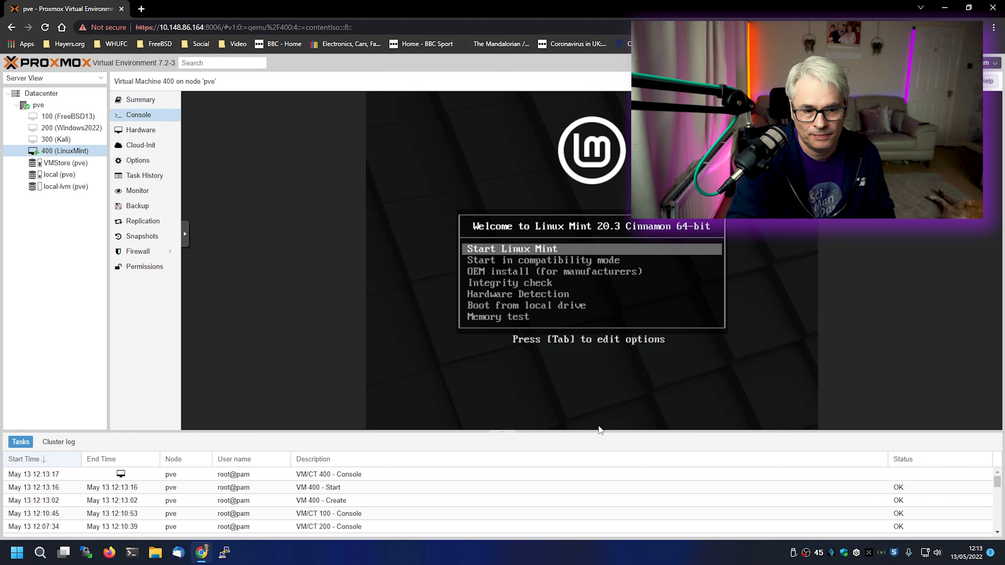
{"action": "key", "text": "Return"}
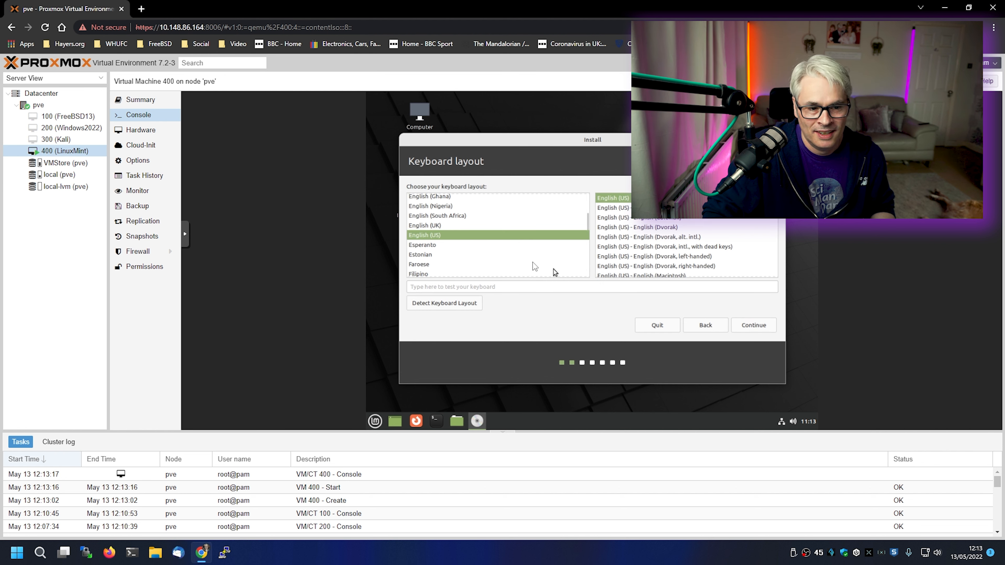
{"action": "left_click", "coordinate": [430, 226]}
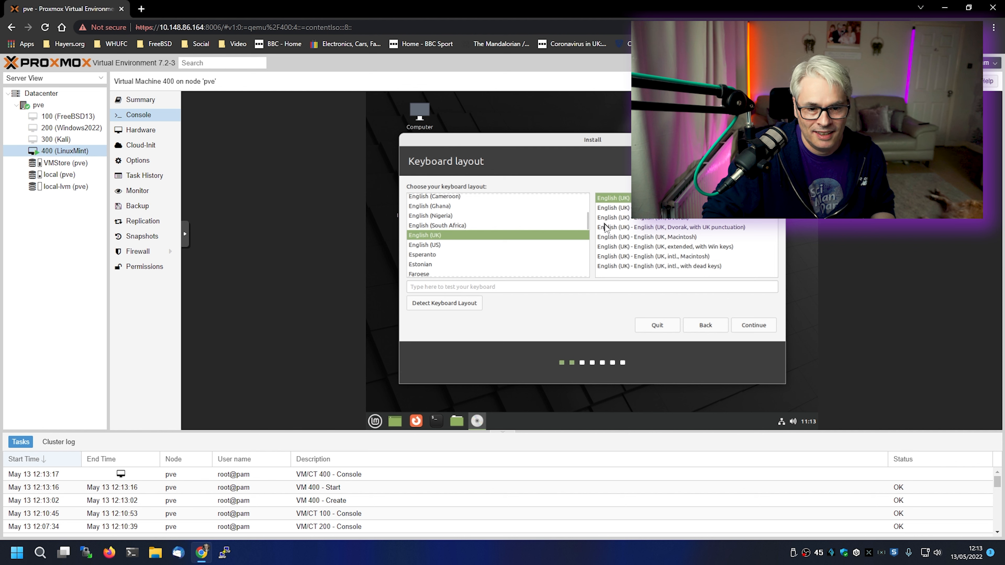
{"action": "left_click", "coordinate": [752, 325]}
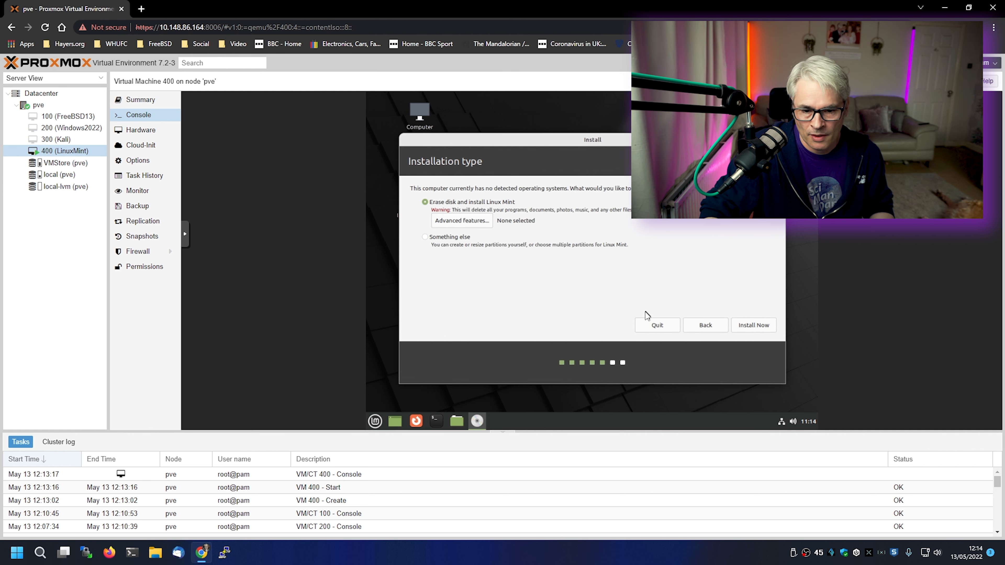
Step: Start the installation with Erase disk and install Linux Mint, and fill in the user account details with the computer name mint
{"action": "left_click", "coordinate": [704, 325]}
{"action": "left_click", "coordinate": [457, 191]}
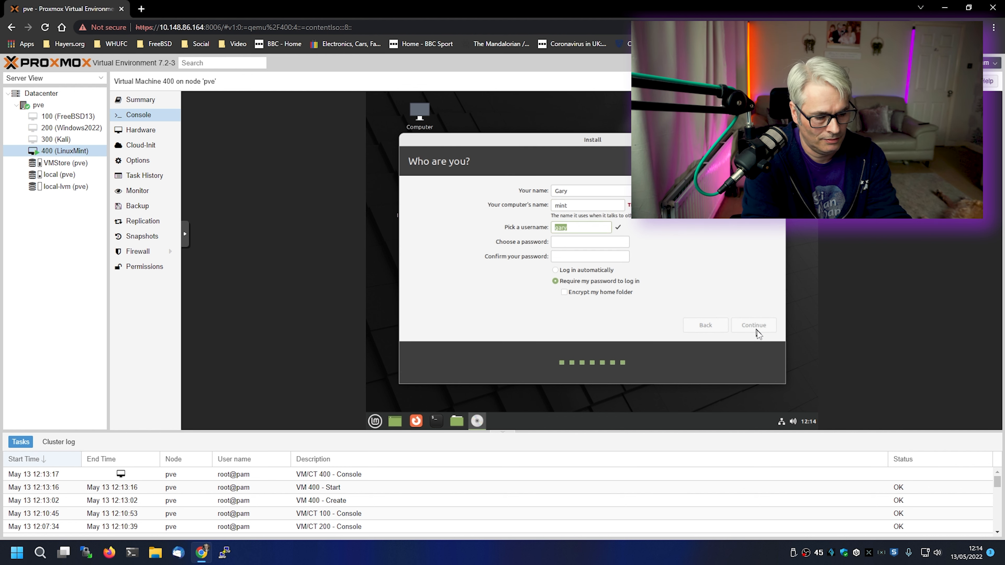
{"action": "key", "text": "shift+Tab"}
{"action": "key", "text": "Tab"}
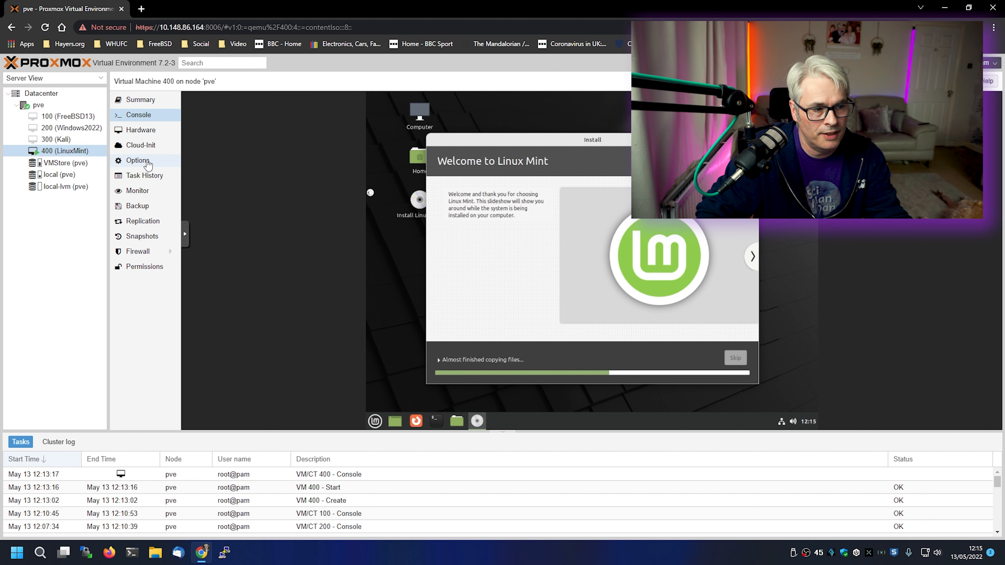
Step: Look at the options of VM 400 and examine the VM disks and CT volumes of the local-lvm storage
{"action": "left_click", "coordinate": [139, 161]}
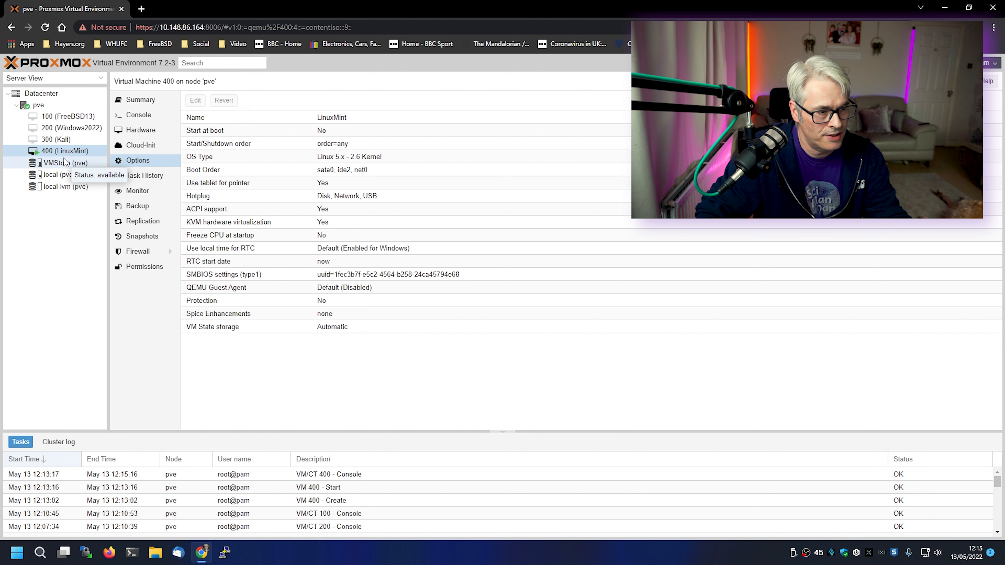
{"action": "left_click", "coordinate": [61, 188]}
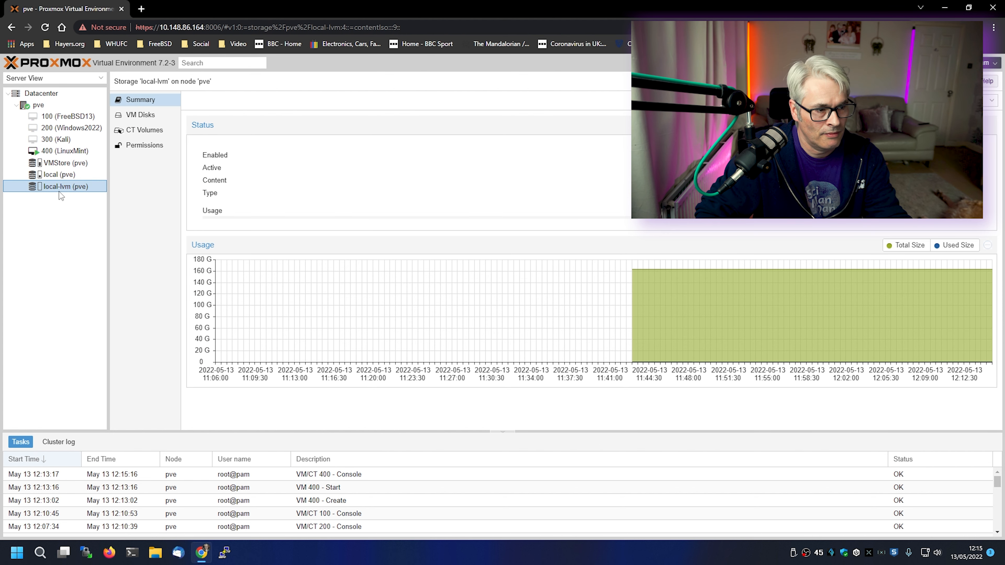
{"action": "left_click", "coordinate": [143, 115]}
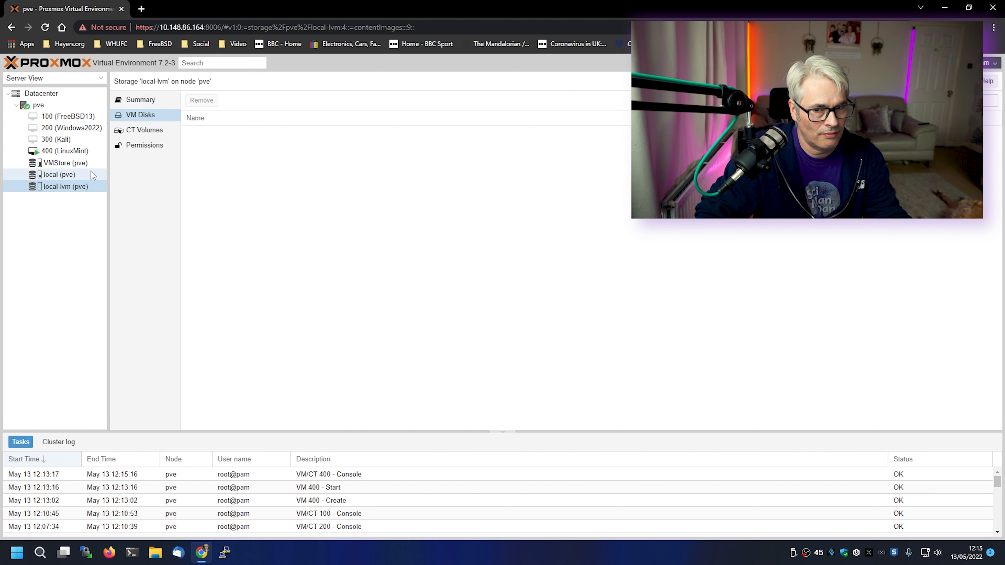
{"action": "left_click", "coordinate": [143, 130]}
{"action": "left_click", "coordinate": [151, 117]}
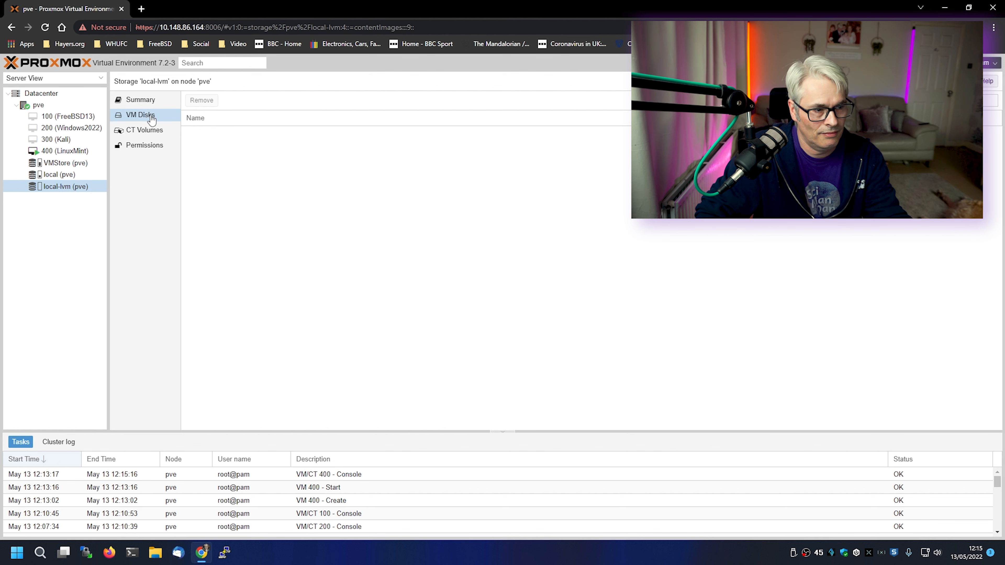
{"action": "right_click", "coordinate": [273, 214]}
{"action": "left_click", "coordinate": [248, 176]}
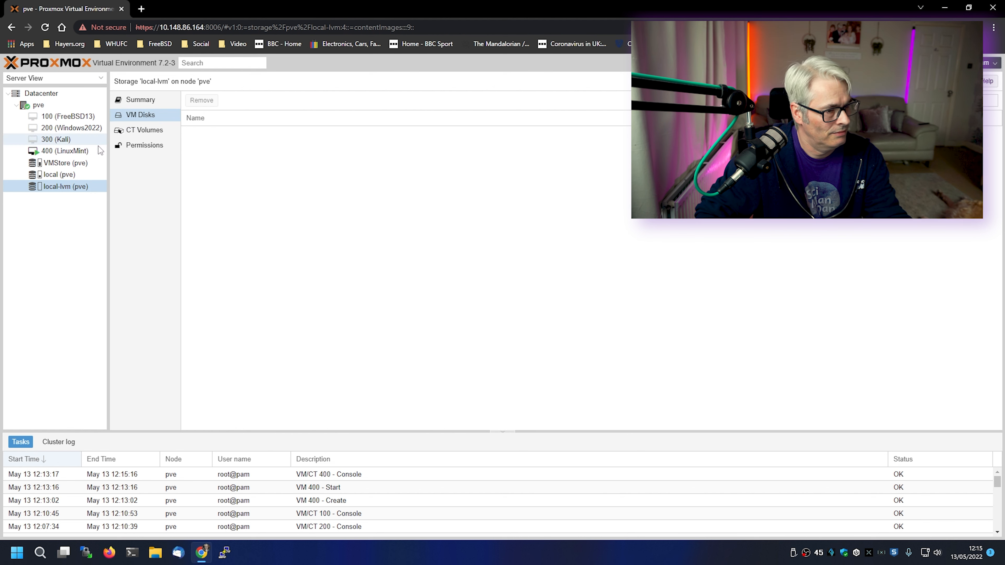
Step: Look at the local storage and examine the summary, VM disks and CT volumes of the VMStore storage
{"action": "left_click", "coordinate": [62, 177]}
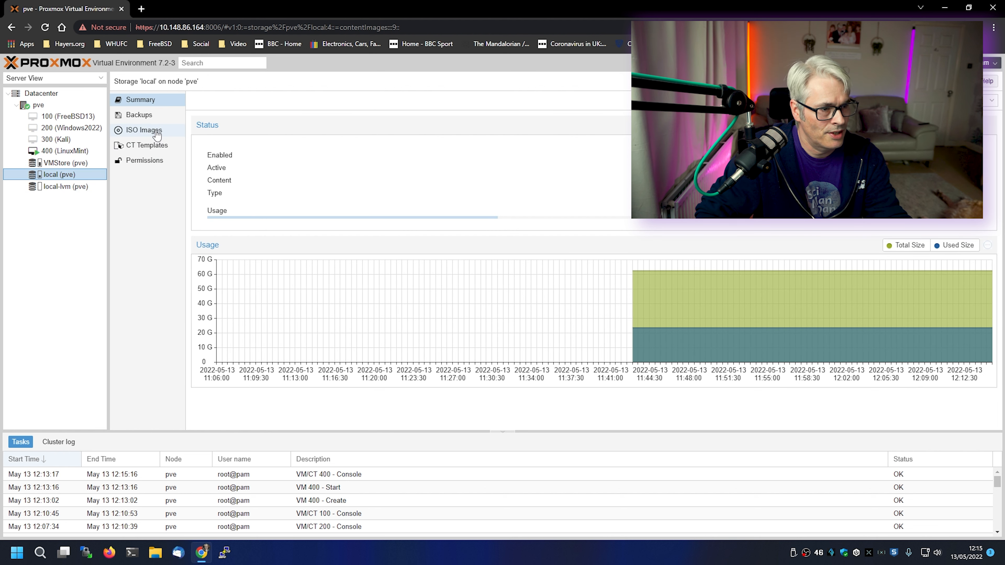
{"action": "left_click", "coordinate": [63, 163]}
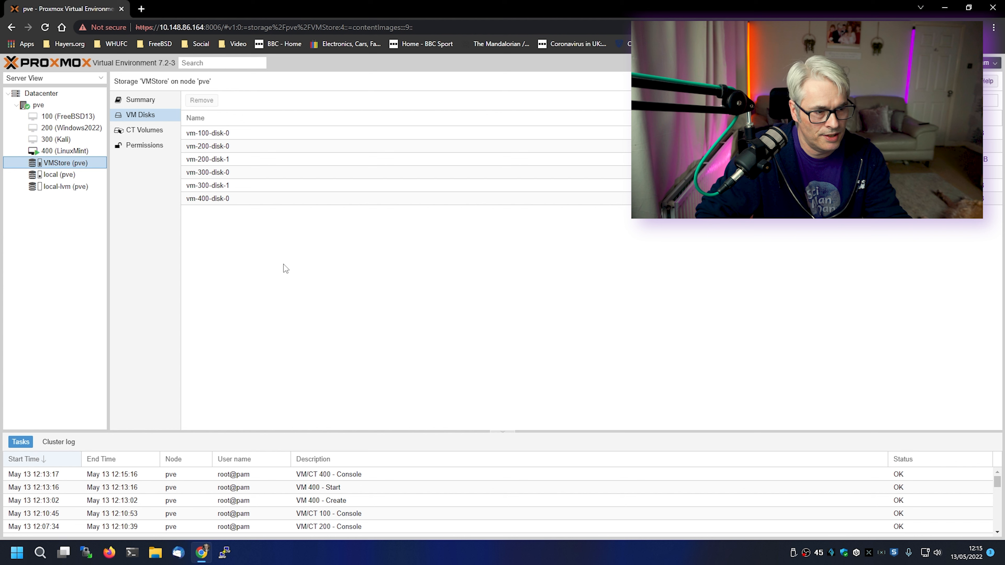
{"action": "left_click", "coordinate": [236, 133]}
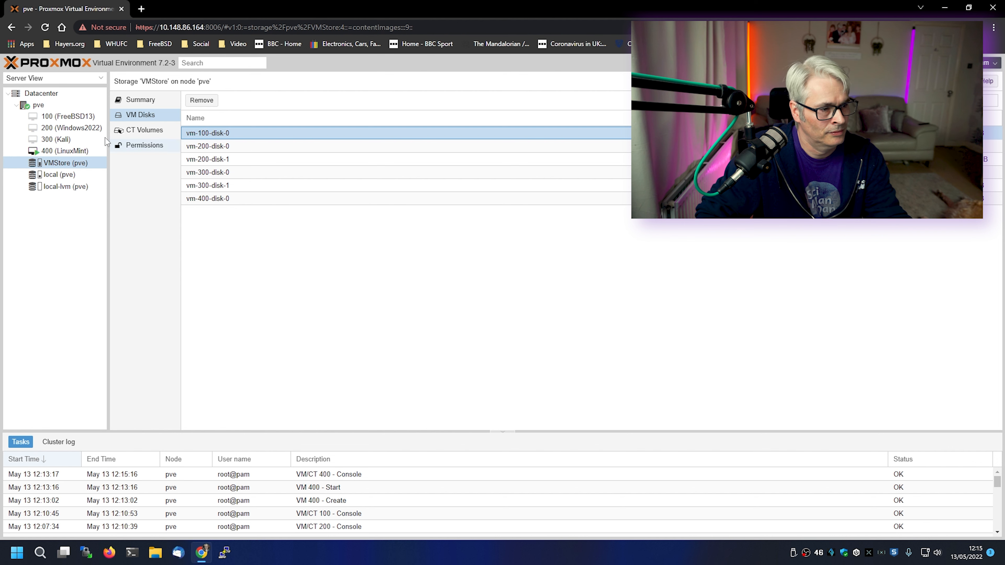
{"action": "left_click", "coordinate": [62, 167]}
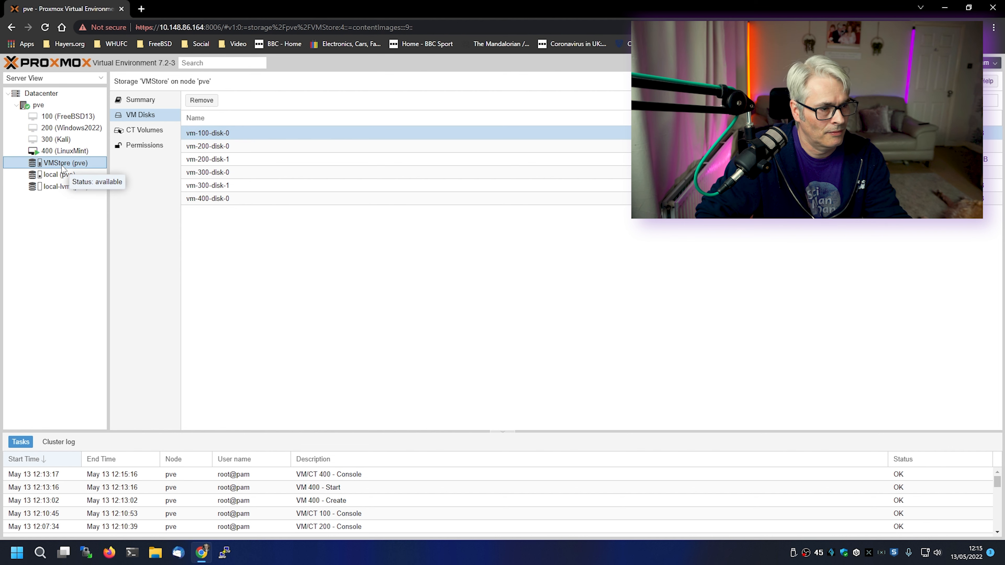
{"action": "left_click", "coordinate": [143, 101]}
{"action": "left_click", "coordinate": [147, 134]}
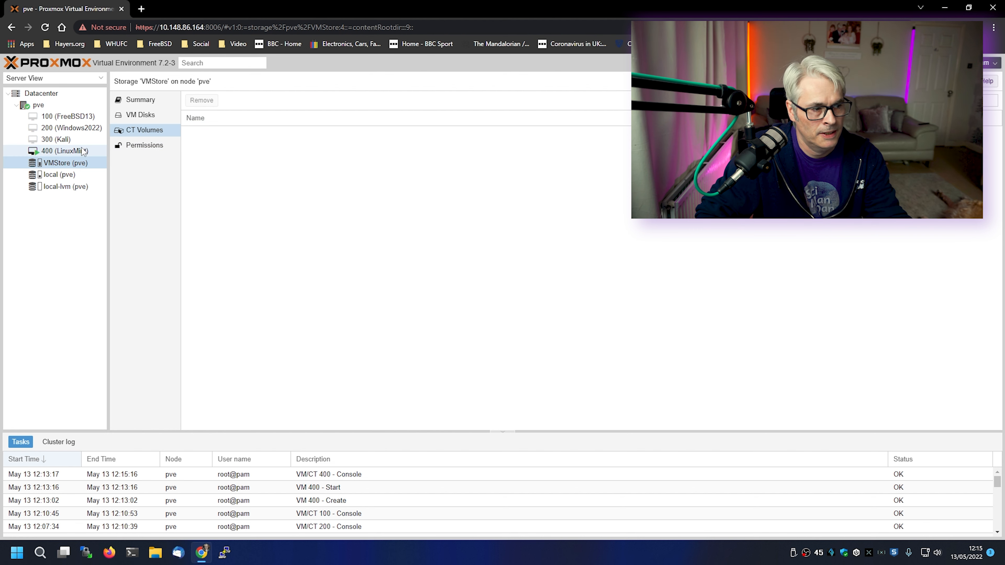
Step: Return to the console of VM 400 (LinuxMint) and check the installation progress
{"action": "left_click", "coordinate": [77, 151]}
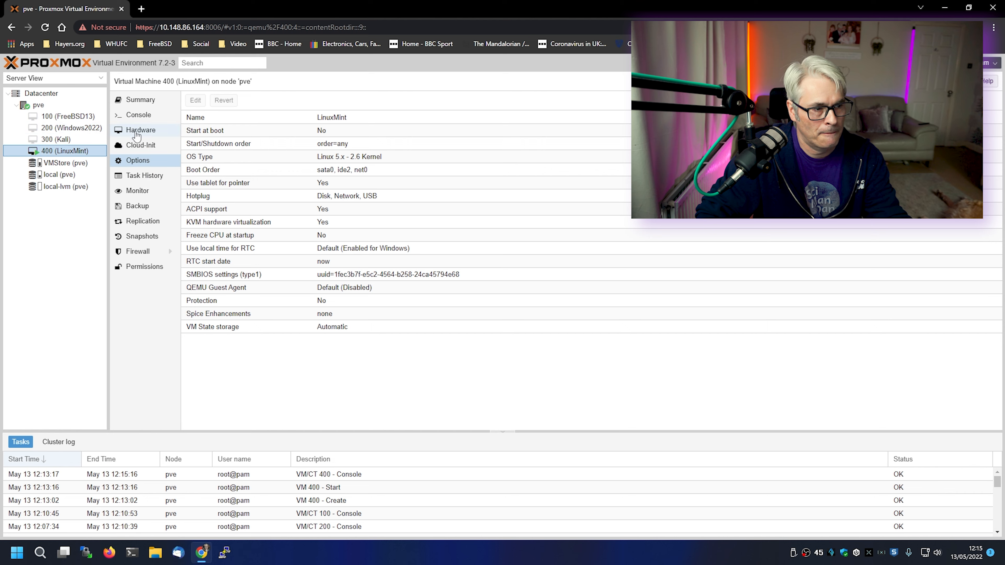
{"action": "left_click", "coordinate": [138, 115]}
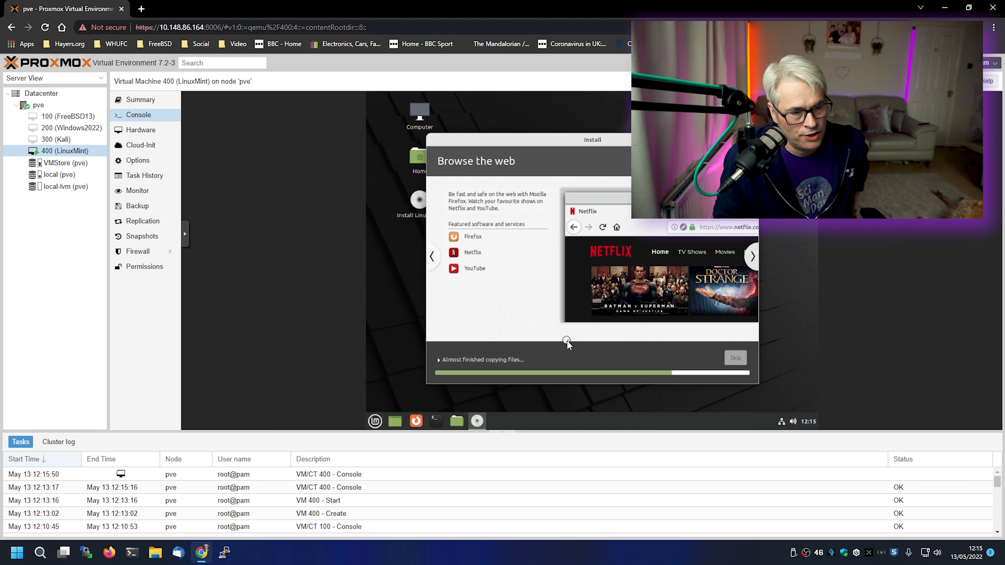
Step: Run help in the monitor of VM 400, read through the available commands and view the VM's task history
{"action": "left_click", "coordinate": [144, 194]}
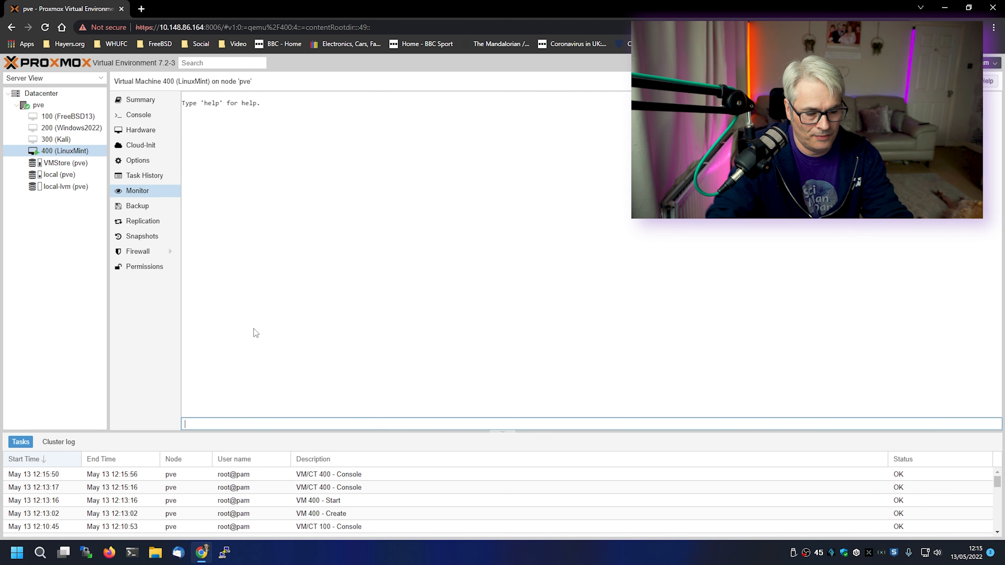
{"action": "type", "text": "help"}
{"action": "key", "text": "Return"}
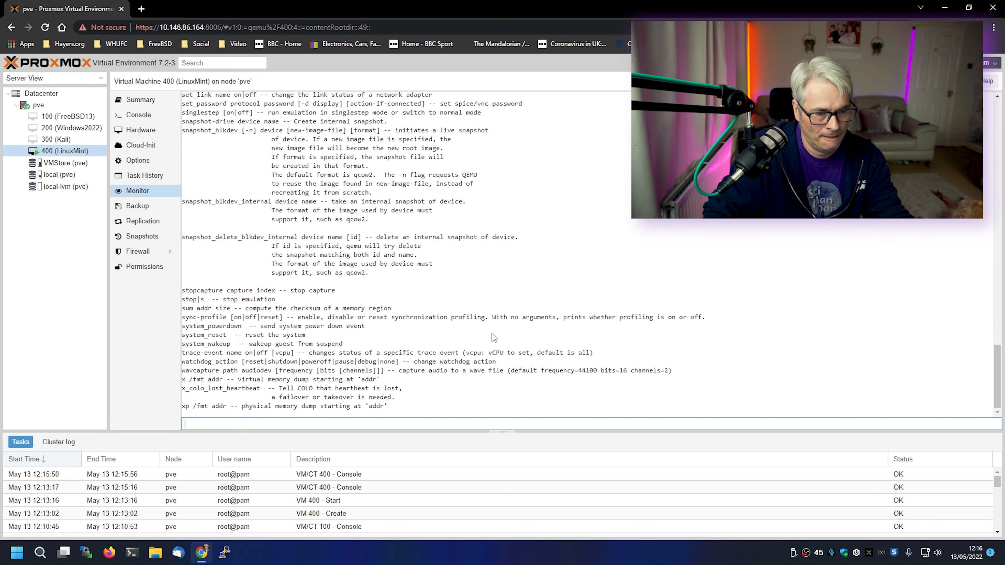
{"action": "scroll", "coordinate": [435, 296], "scroll_direction": "up", "scroll_amount": 10}
{"action": "scroll", "coordinate": [435, 296], "scroll_direction": "up", "scroll_amount": 15}
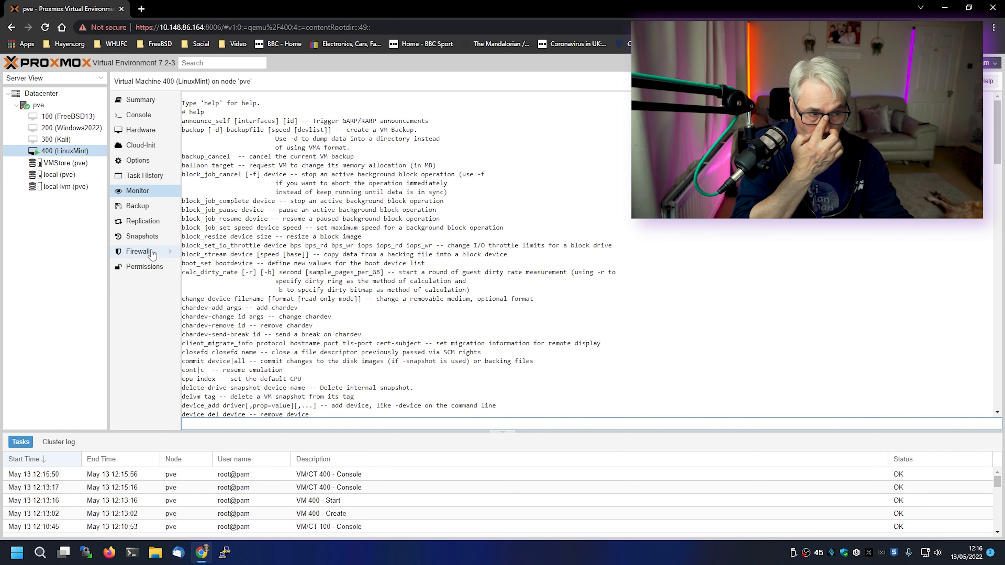
{"action": "left_click", "coordinate": [143, 177]}
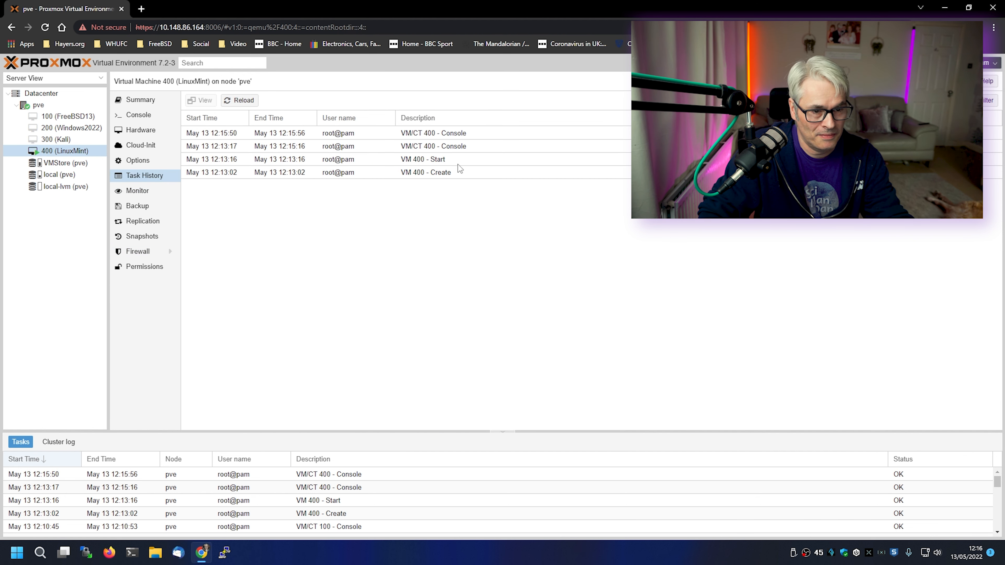
Step: Open a shell on node pve, list the ZFS datasets with zfs list, log out and close the shell window
{"action": "left_click", "coordinate": [46, 107]}
{"action": "right_click", "coordinate": [47, 108]}
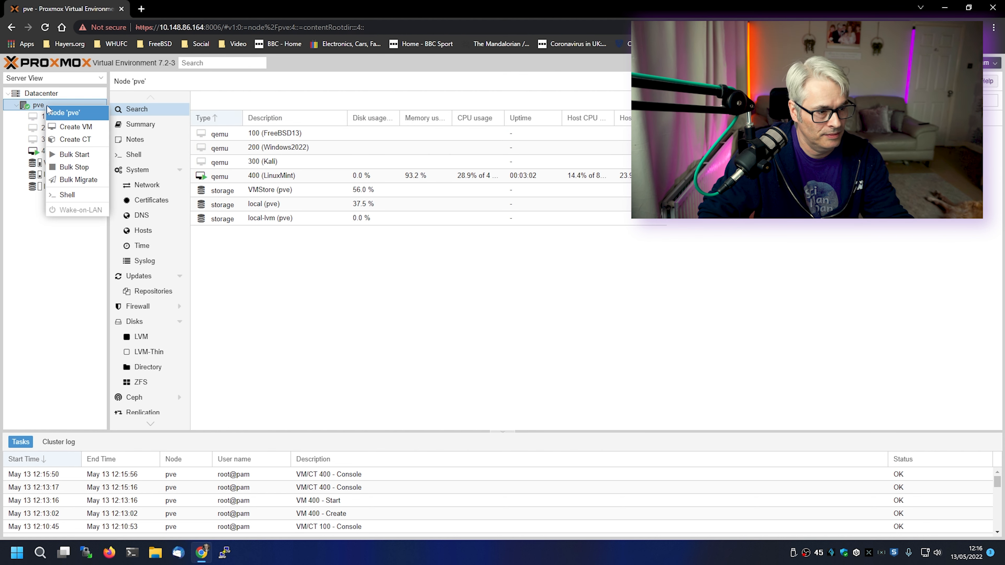
{"action": "left_click", "coordinate": [67, 195]}
{"action": "type", "text": "zp"}
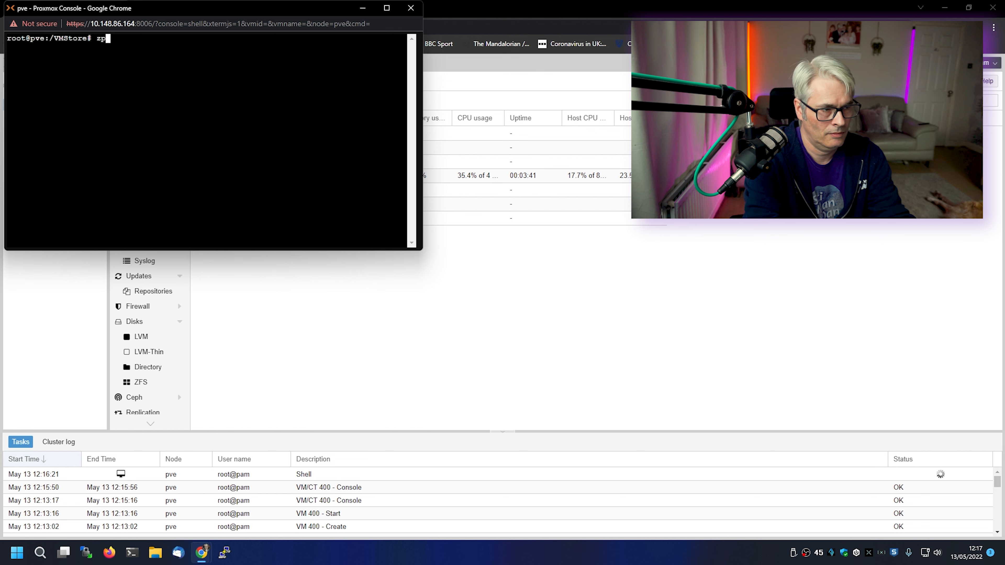
{"action": "key", "text": "BackSpace"}
{"action": "type", "text": "f"}
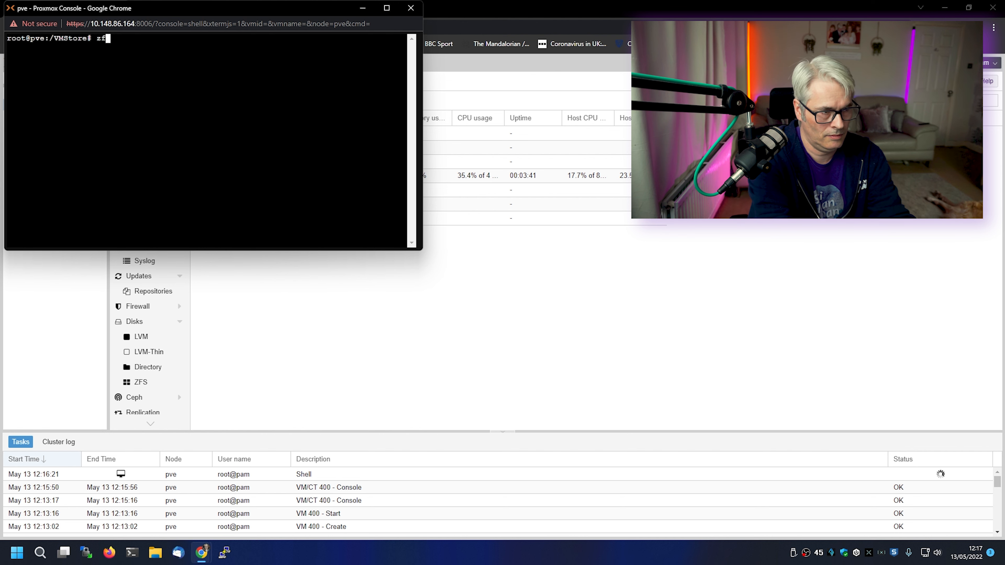
{"action": "type", "text": "s list"}
{"action": "key", "text": "Return"}
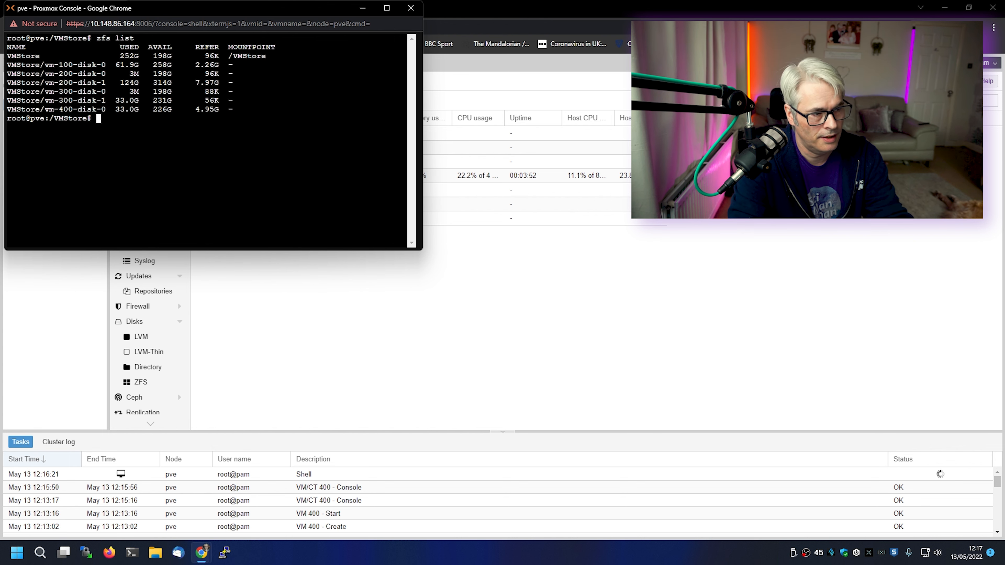
{"action": "key", "text": "ctrl+d"}
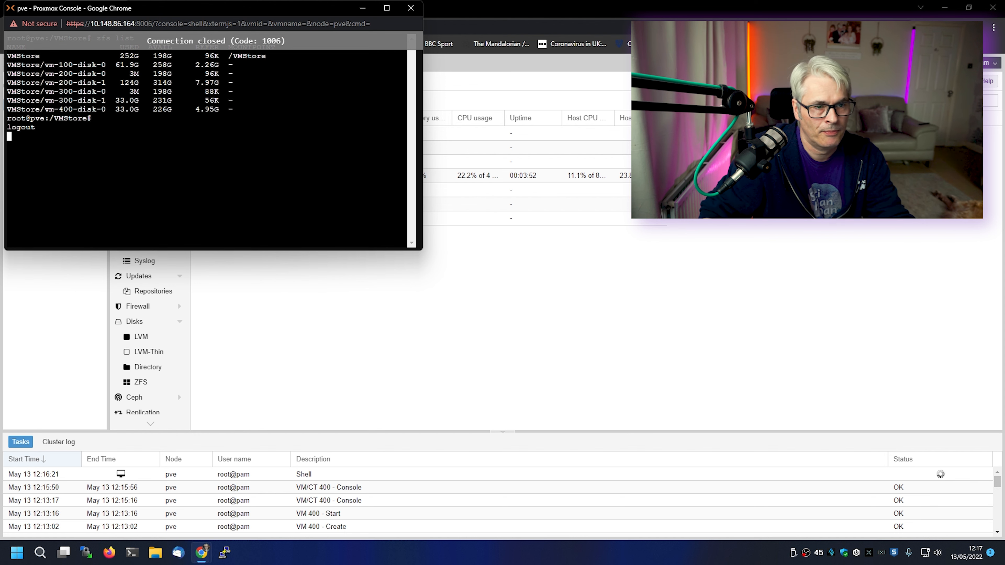
{"action": "left_click", "coordinate": [412, 8]}
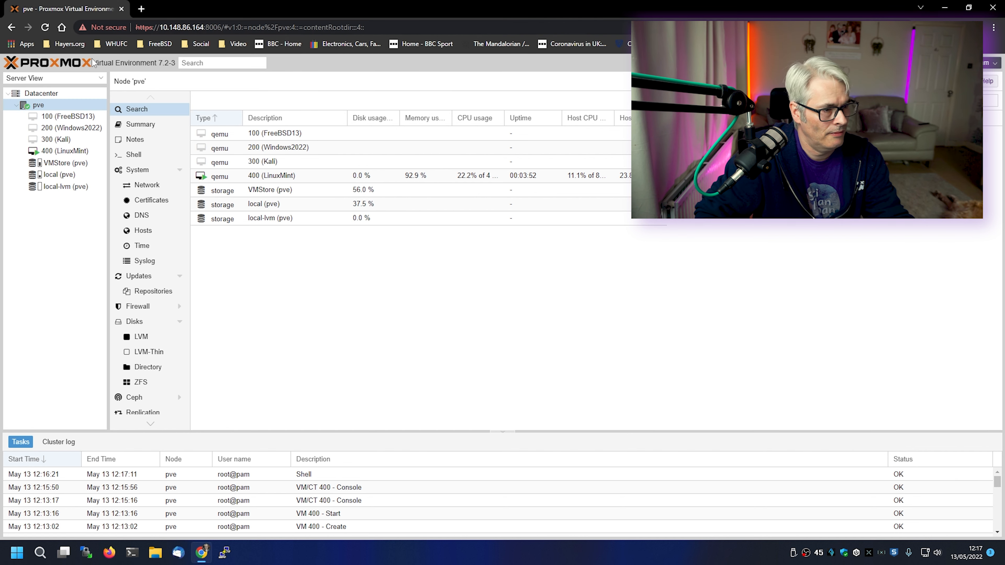
Step: Look at the actions available for node pve, examine the datacenter summary and browse the datacenter's configuration pages
{"action": "right_click", "coordinate": [59, 110]}
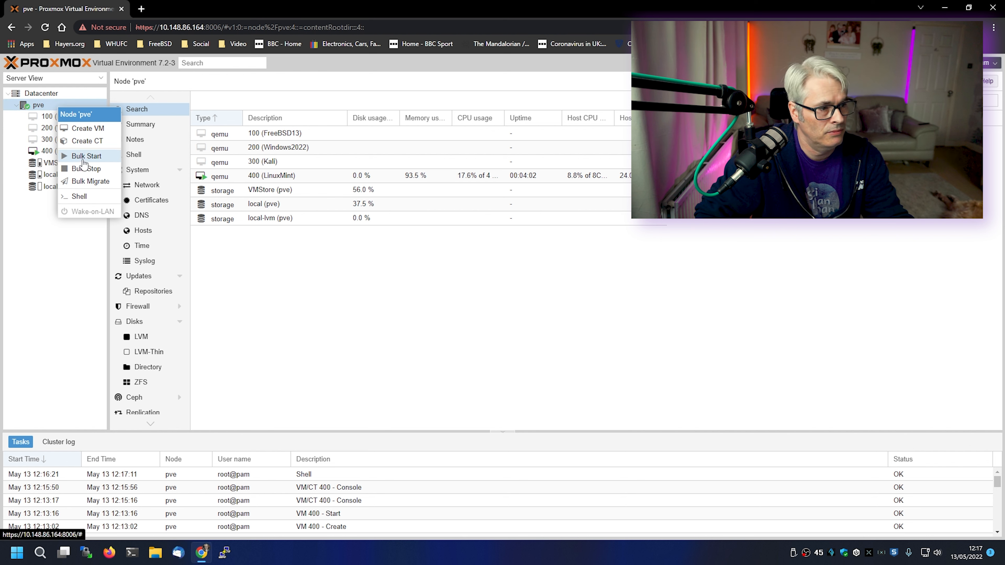
{"action": "left_click", "coordinate": [39, 95]}
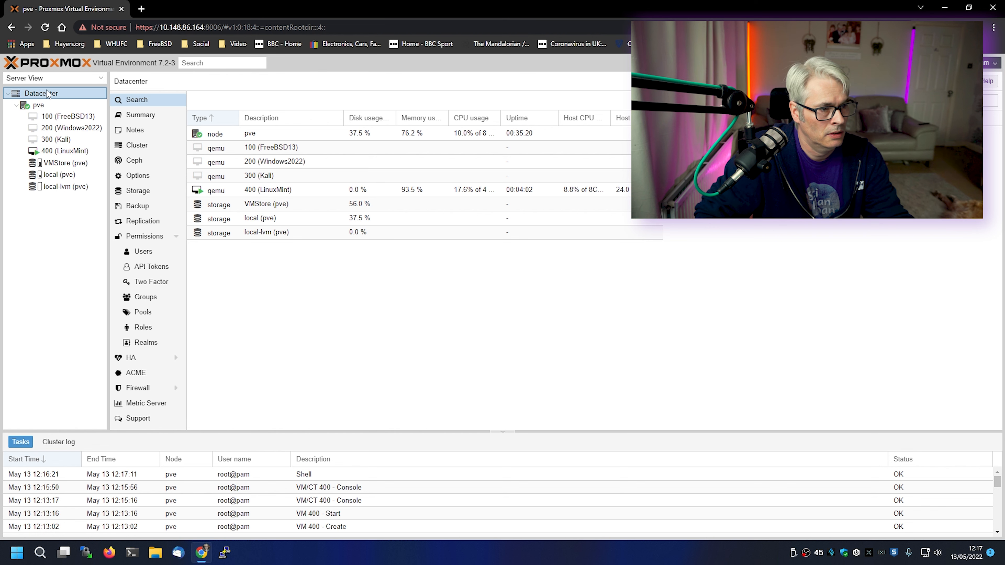
{"action": "left_click", "coordinate": [142, 120]}
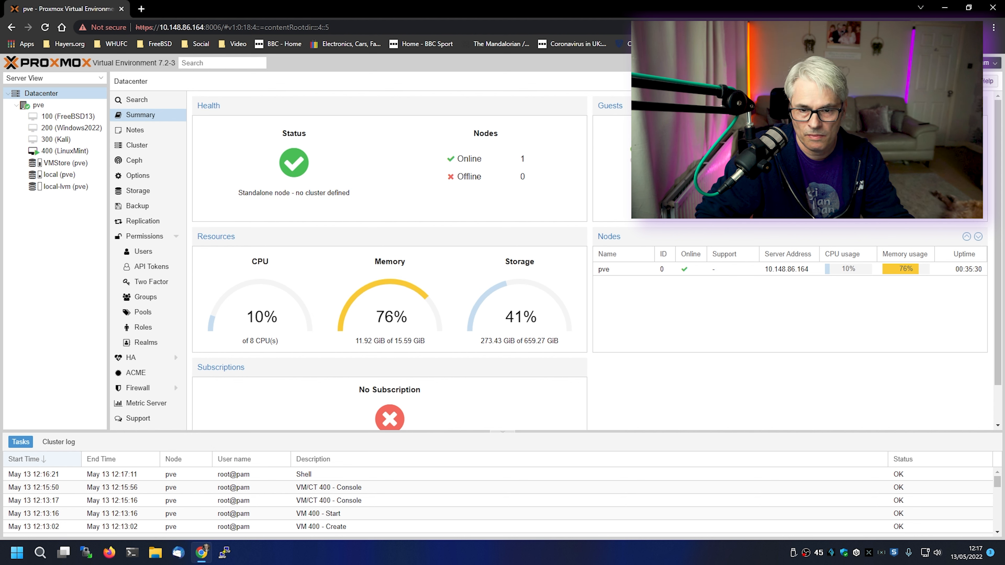
{"action": "scroll", "coordinate": [445, 500], "scroll_direction": "down", "scroll_amount": 10}
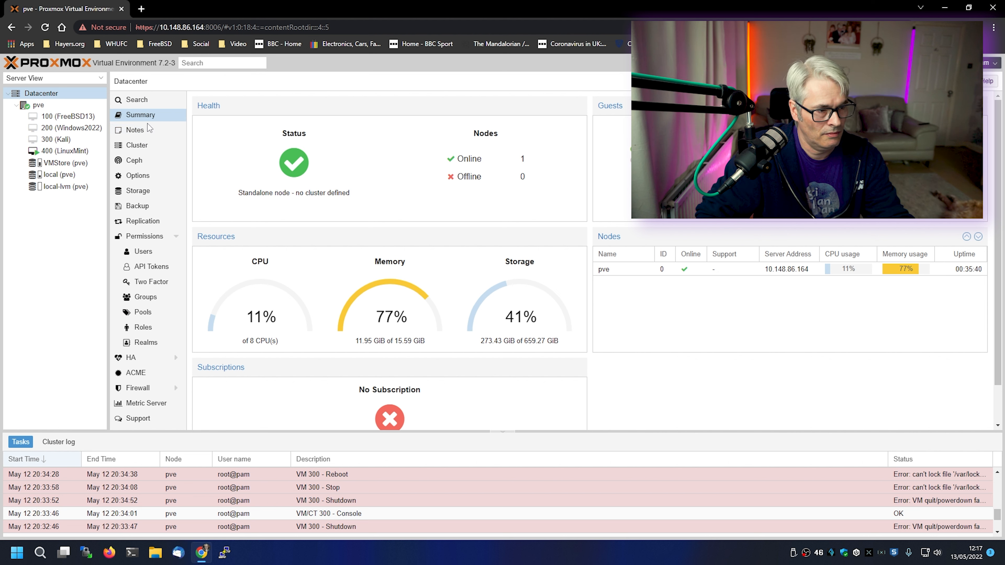
{"action": "left_click", "coordinate": [145, 223]}
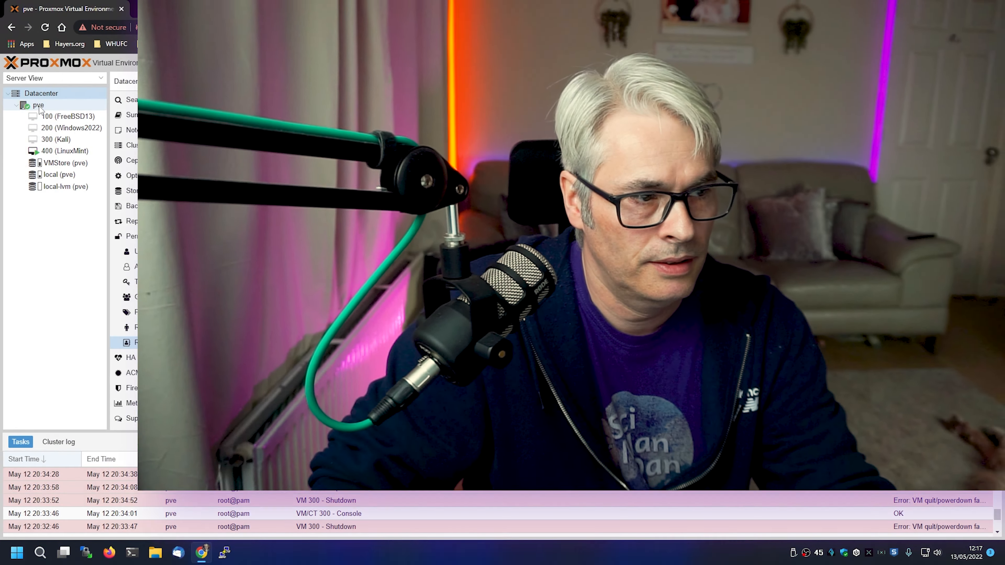
Step: Examine the LVM-Thin pools of node pve
{"action": "left_click", "coordinate": [38, 106]}
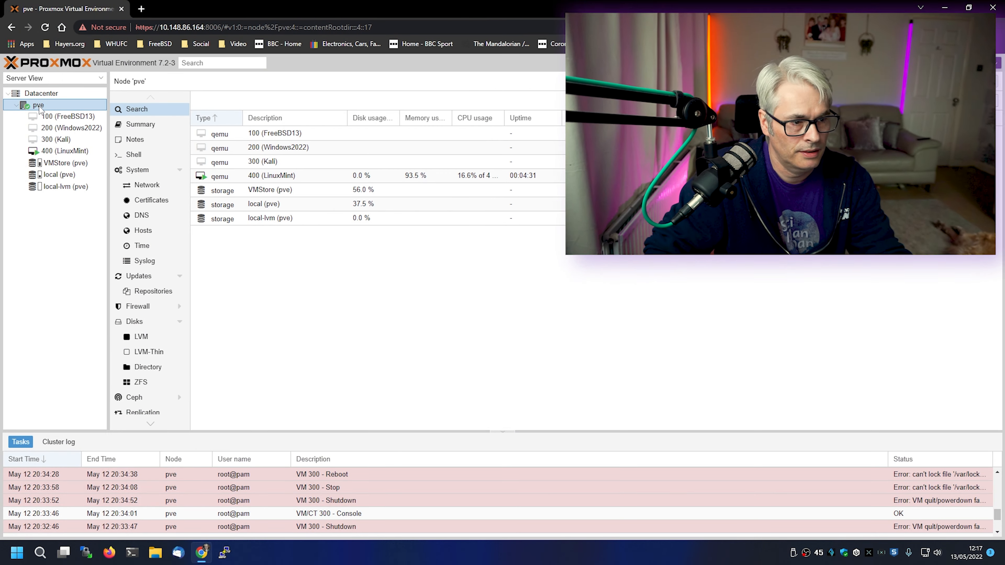
{"action": "scroll", "coordinate": [156, 237], "scroll_direction": "down", "scroll_amount": 2}
{"action": "left_click", "coordinate": [149, 317]}
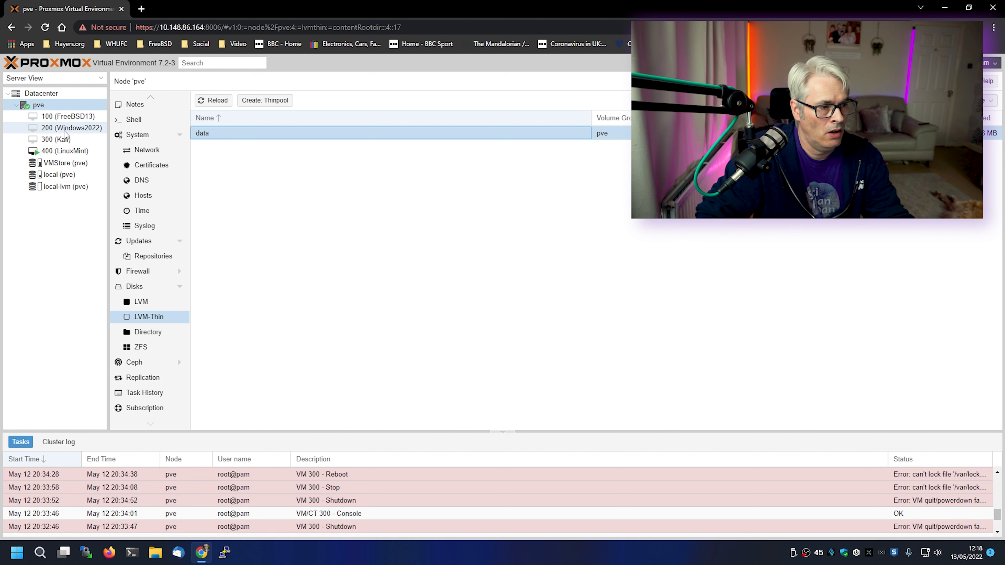
Step: Review the hardware of VM 400 (LinuxMint) and check the installation progress in its console
{"action": "left_click", "coordinate": [62, 151]}
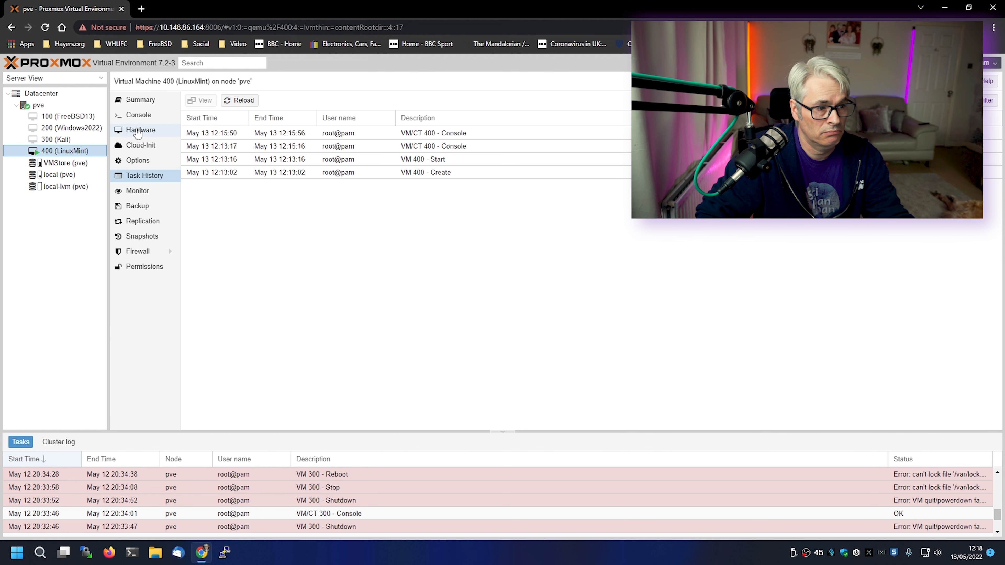
{"action": "left_click", "coordinate": [139, 130]}
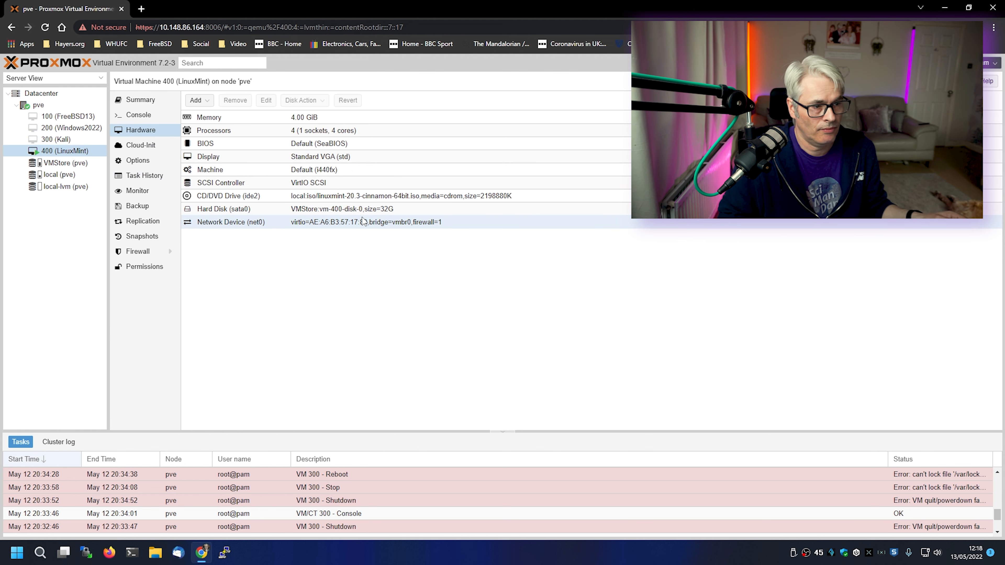
{"action": "left_click", "coordinate": [129, 111]}
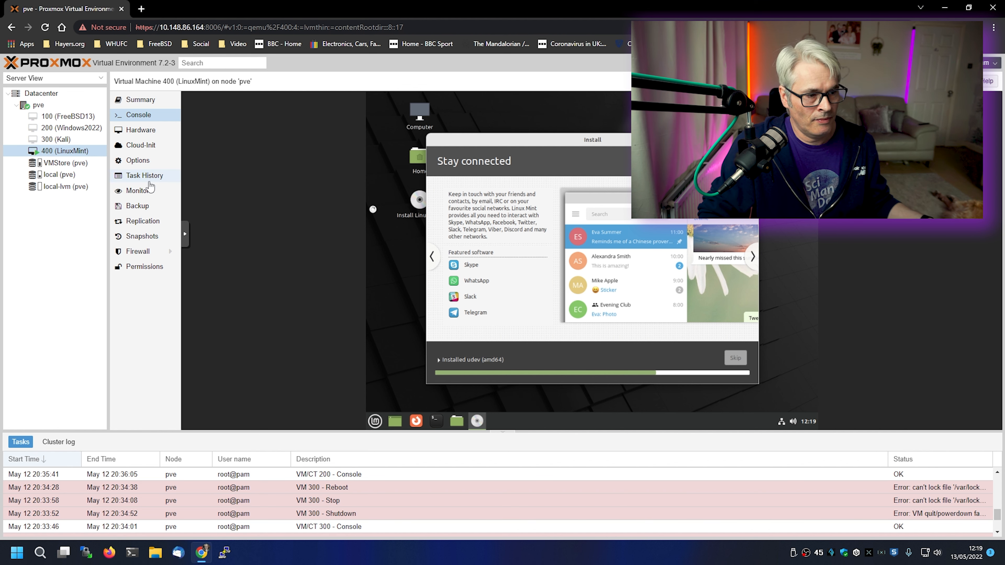
Step: Take a snapshot of VM 400 named Test, including RAM, with the description "Test Snap while installing", and view the task status
{"action": "left_click", "coordinate": [142, 236]}
{"action": "left_click", "coordinate": [214, 132]}
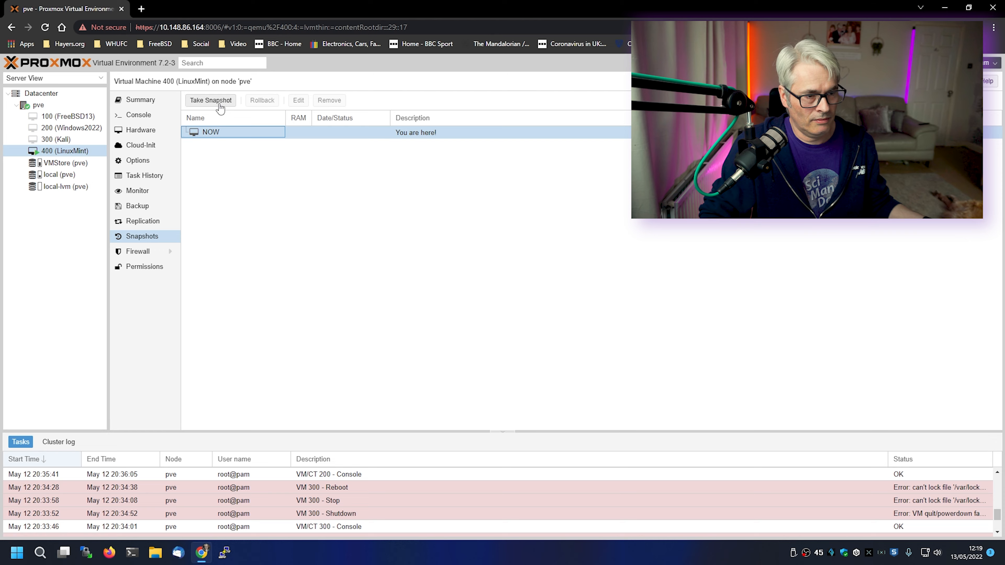
{"action": "left_click", "coordinate": [211, 100]}
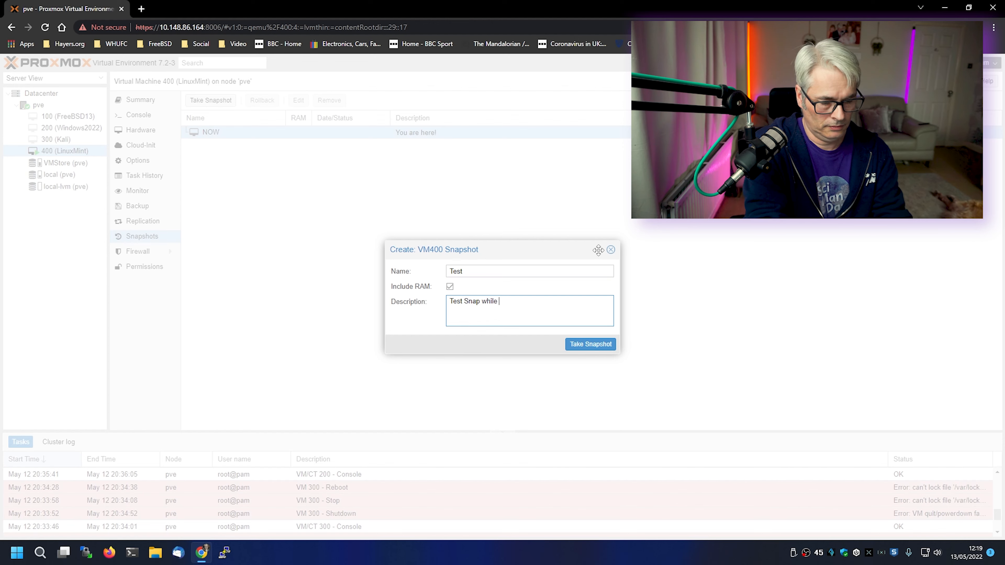
{"action": "left_click", "coordinate": [590, 343]}
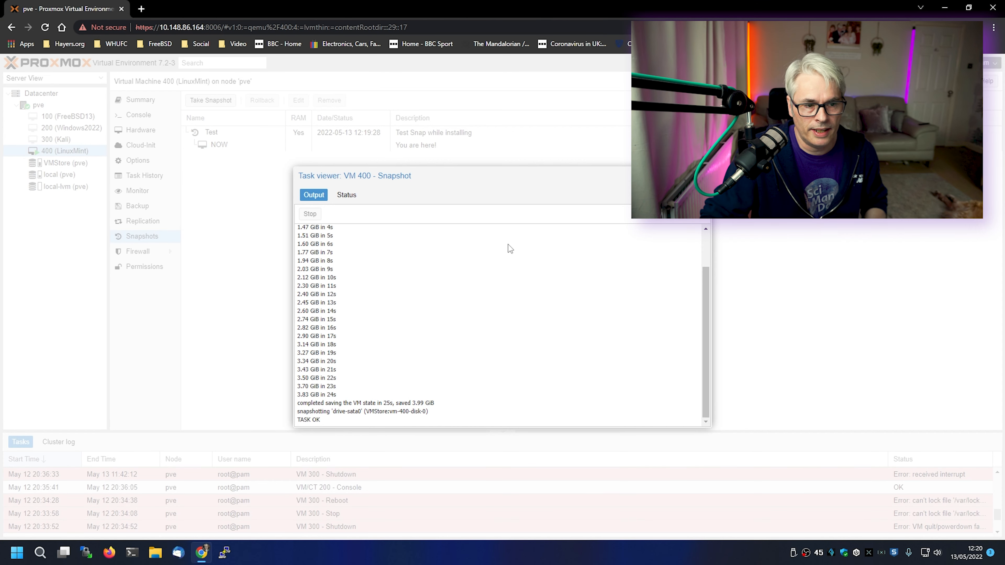
{"action": "left_click", "coordinate": [348, 195]}
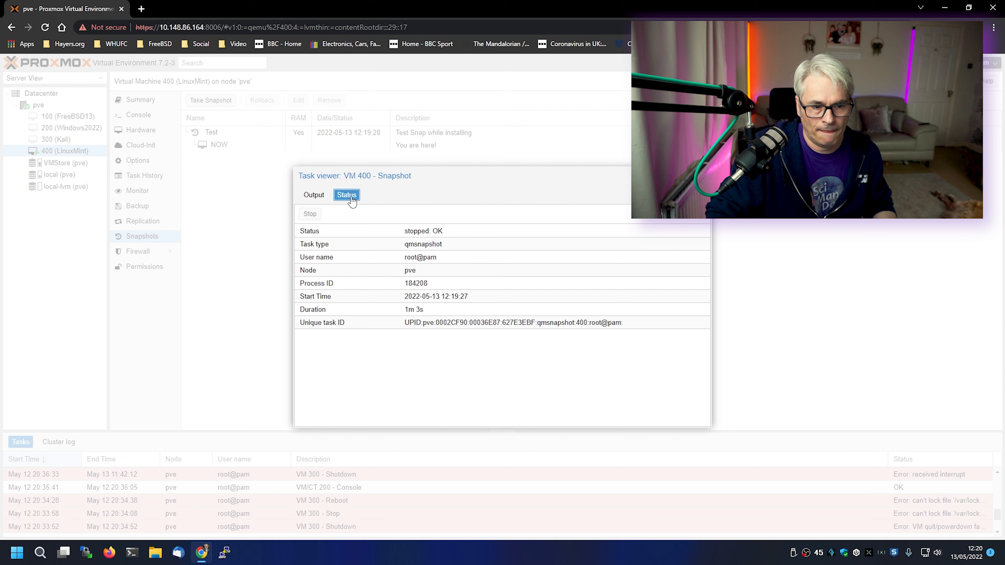
{"action": "left_click", "coordinate": [702, 176]}
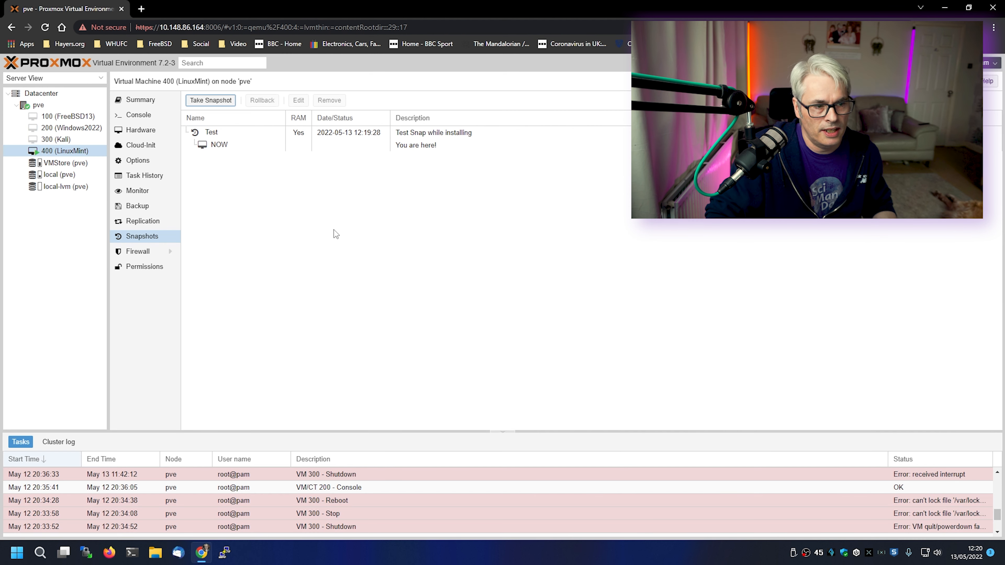
Step: Return to the console of VM 400 and restart the machine from the Linux Mint installation-complete dialog
{"action": "left_click", "coordinate": [157, 120]}
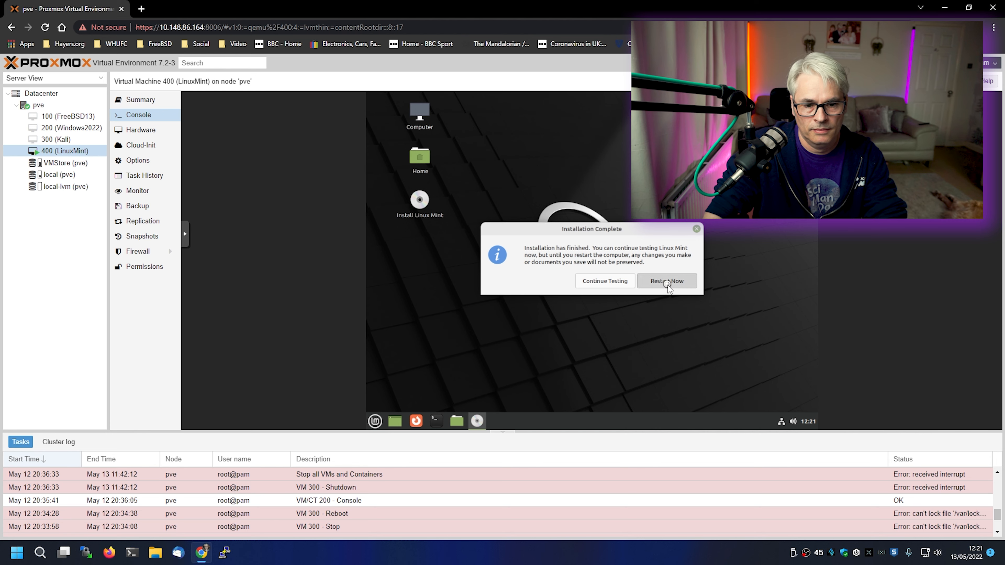
{"action": "left_click", "coordinate": [667, 282]}
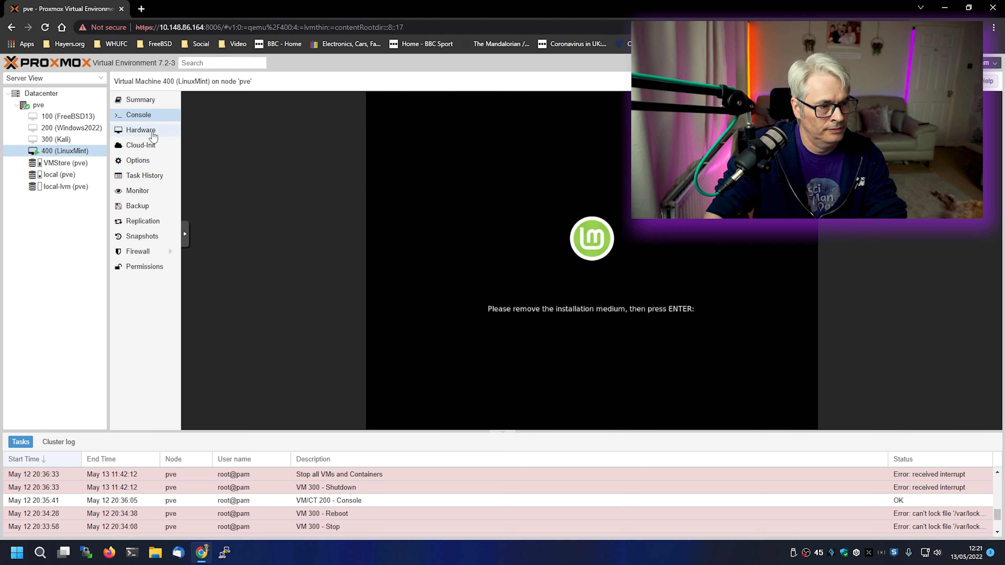